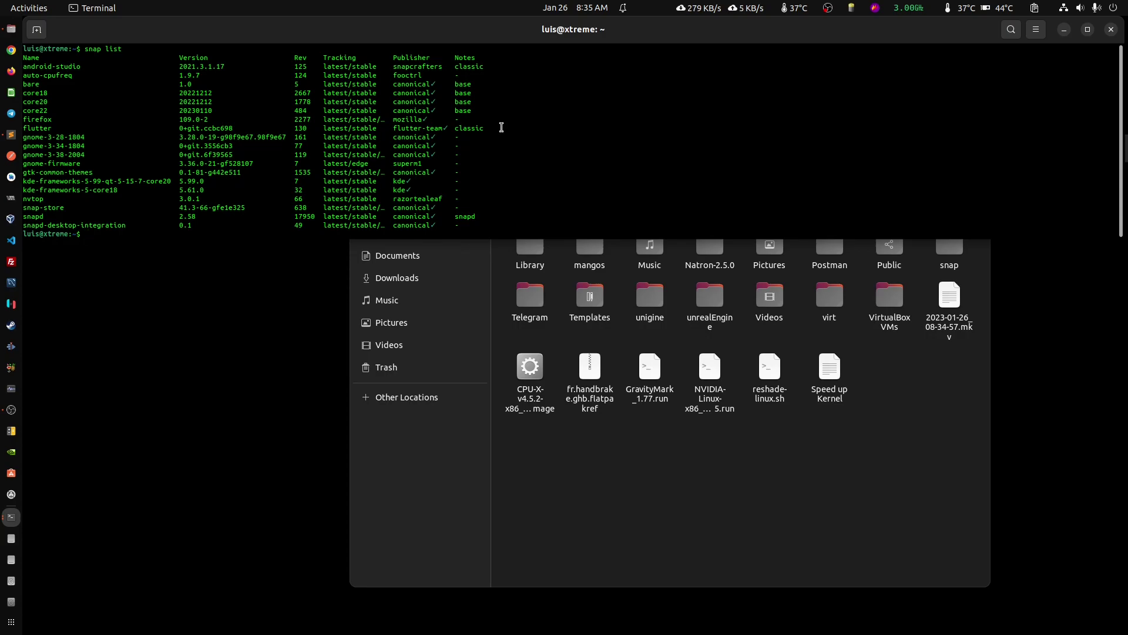
- Highlight the snap list's lower rows, select CPU-X-v4.5.2-x86_64.AppImage in Files, then return to Terminal
{"action": "type", "text": "DEB"}
{"action": "key", "text": "BackSpace"}
{"action": "key", "text": "BackSpace"}
{"action": "key", "text": "BackSpace"}
{"action": "left_click_drag", "start_coordinate": [469, 225], "coordinate": [387, 170]}
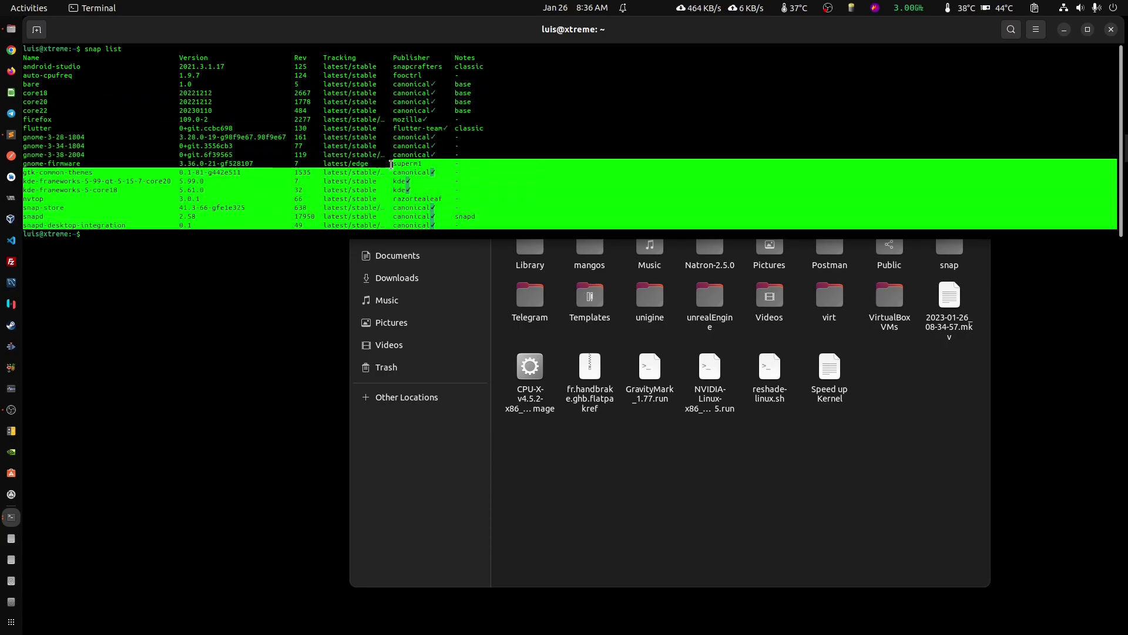
{"action": "left_click", "coordinate": [438, 171]}
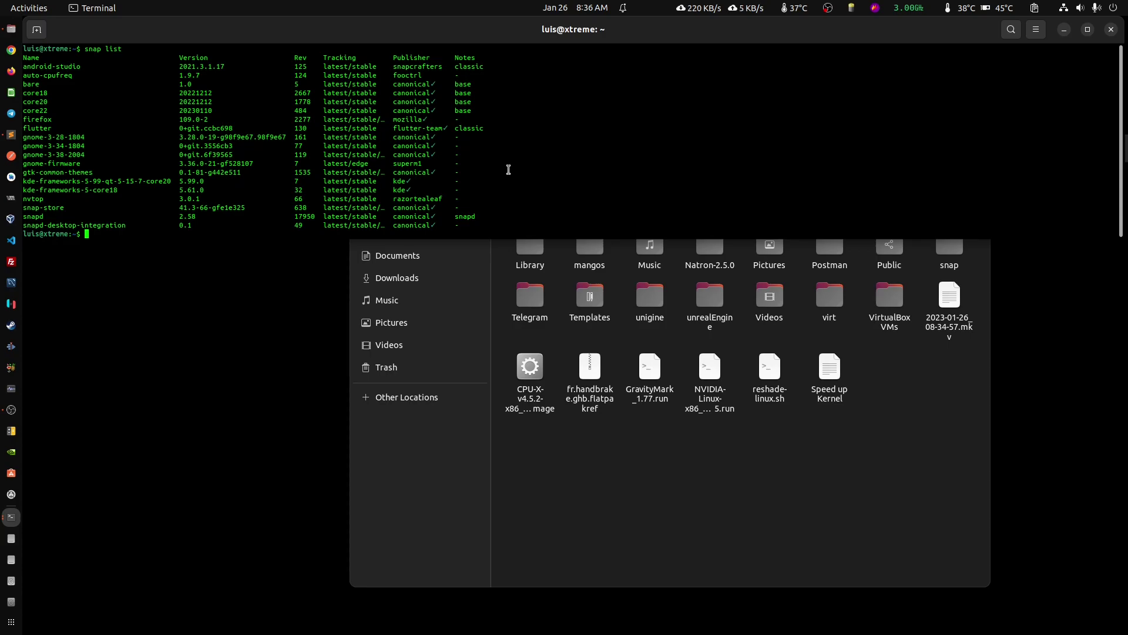
{"action": "left_click", "coordinate": [532, 411]}
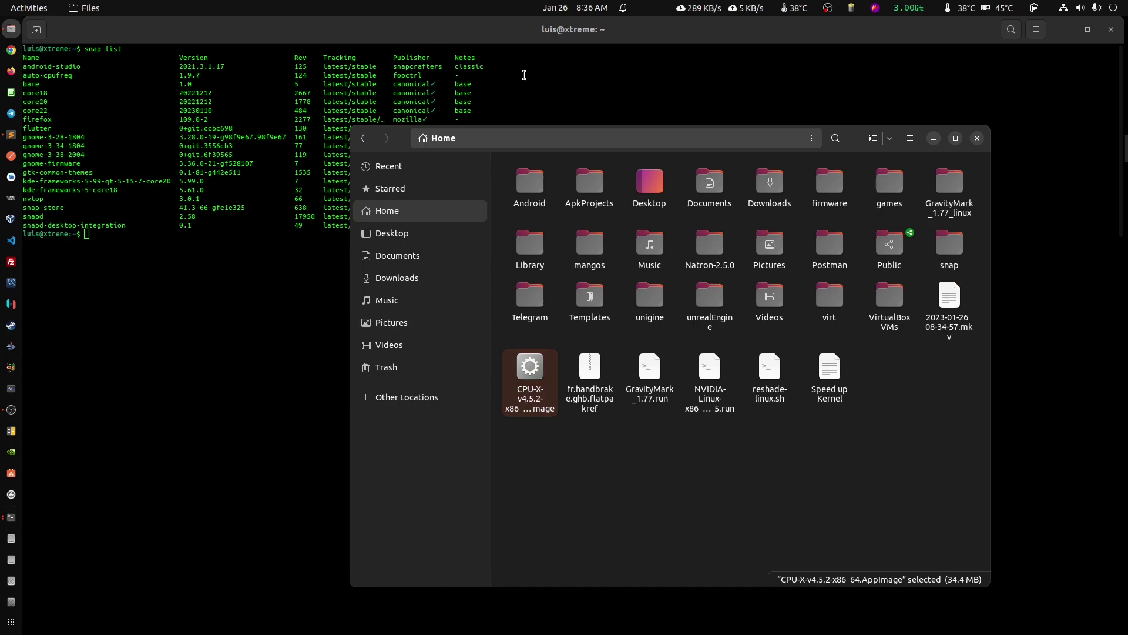
{"action": "left_click", "coordinate": [510, 116]}
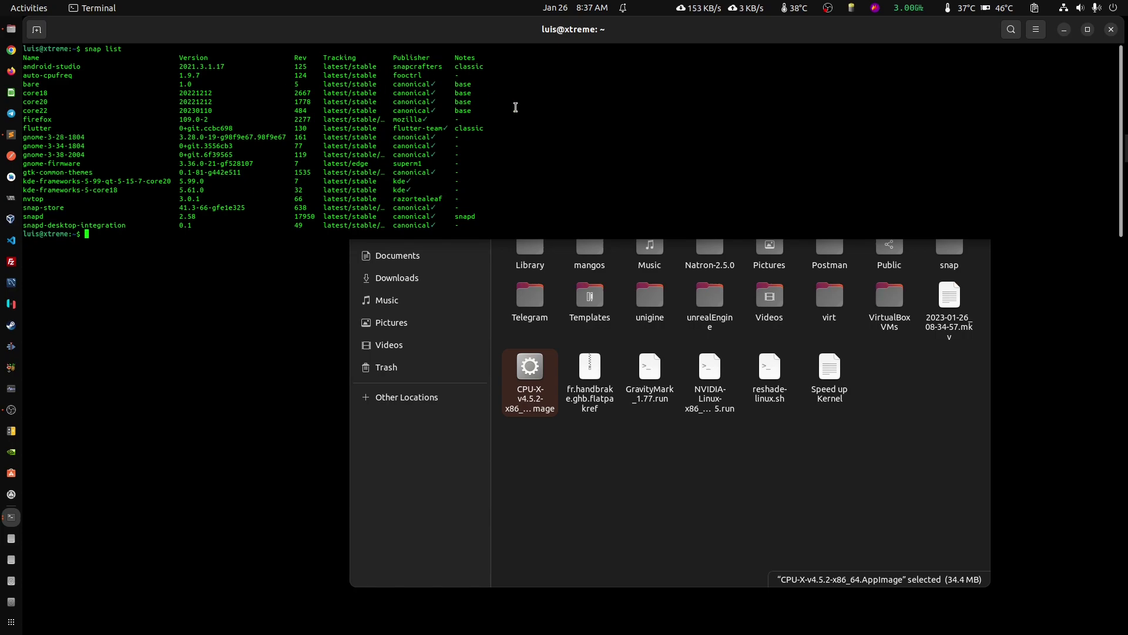
{"action": "left_click", "coordinate": [12, 71]}
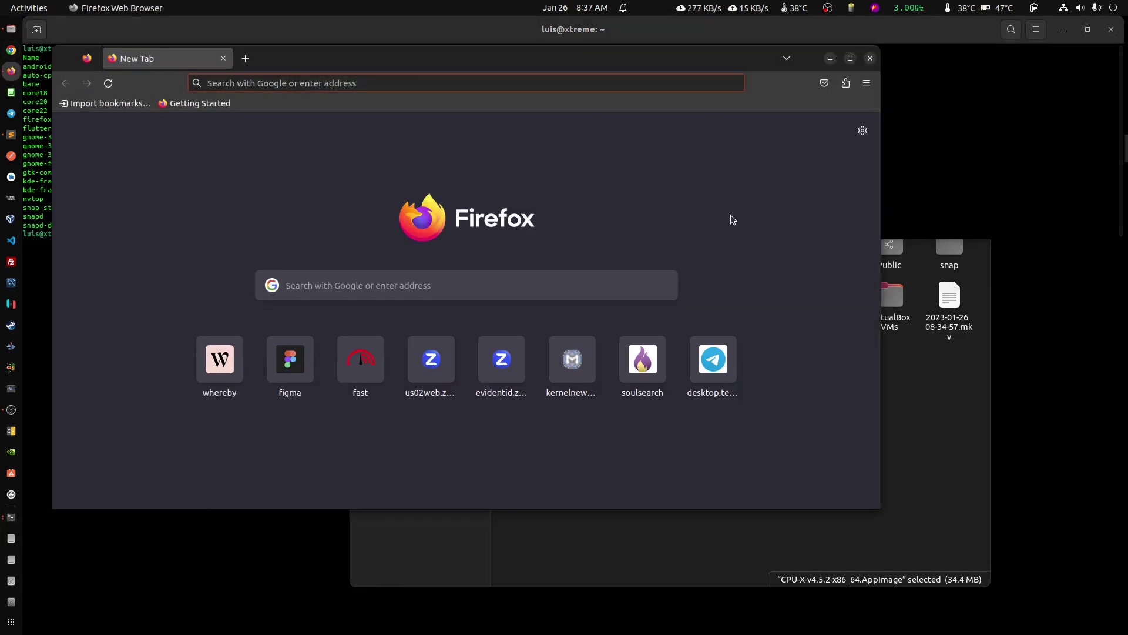
{"action": "left_click", "coordinate": [784, 183]}
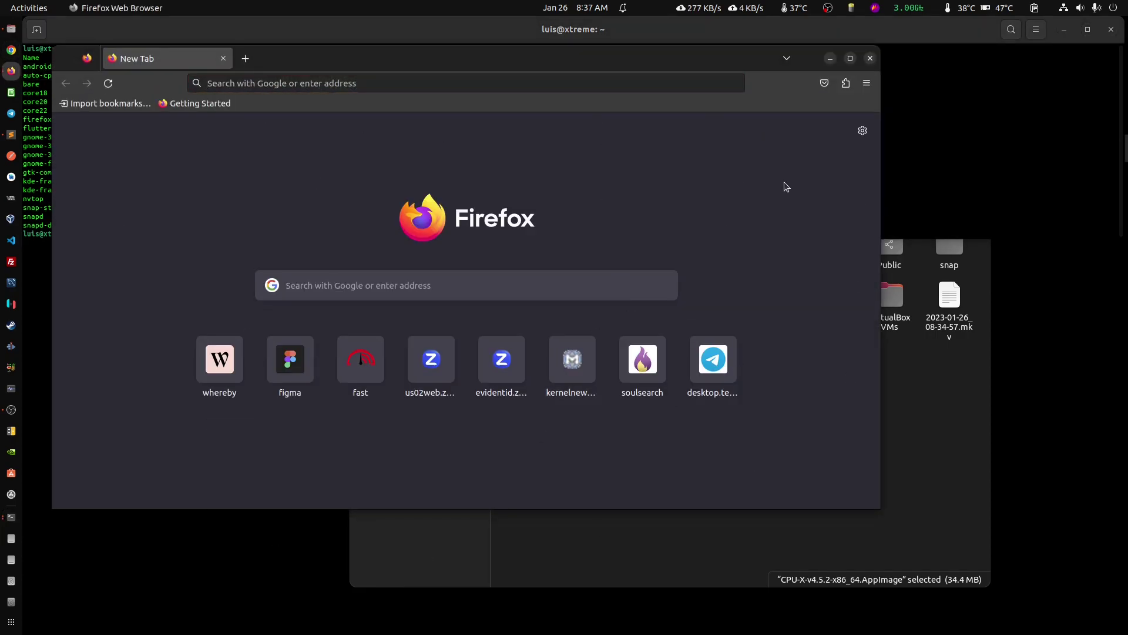
{"action": "left_click", "coordinate": [870, 57]}
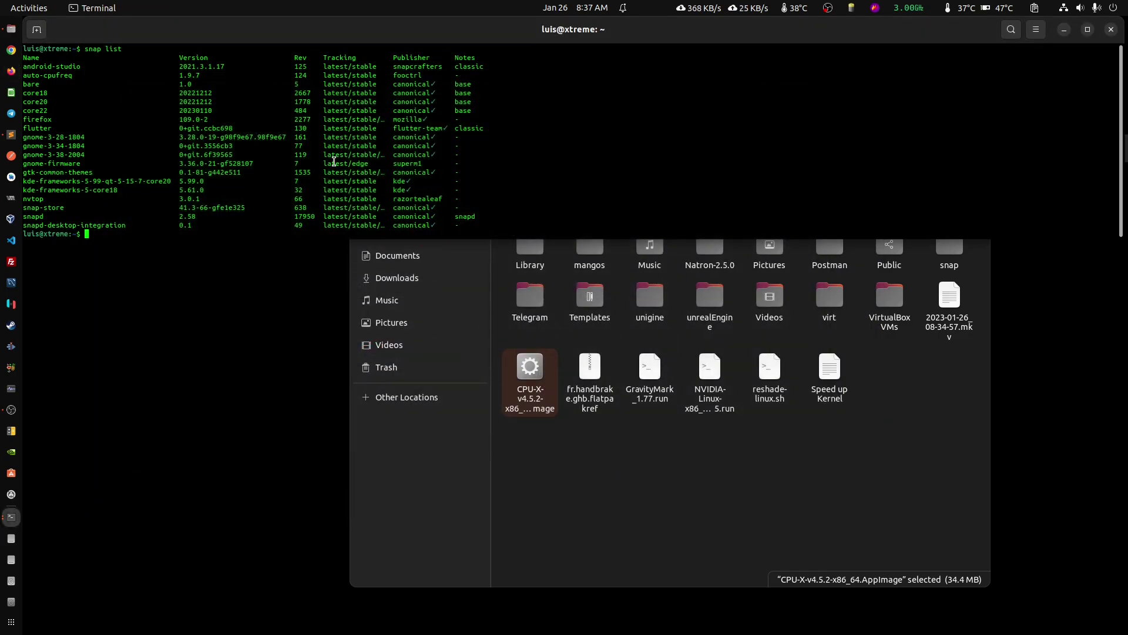
{"action": "left_click", "coordinate": [11, 71]}
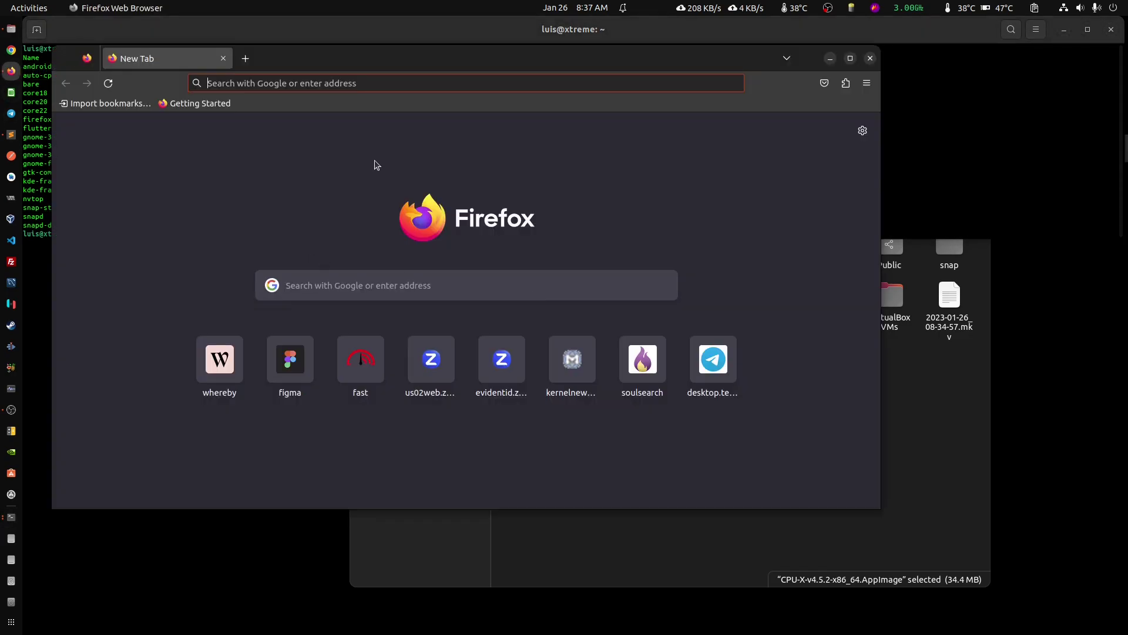
{"action": "left_click", "coordinate": [871, 58]}
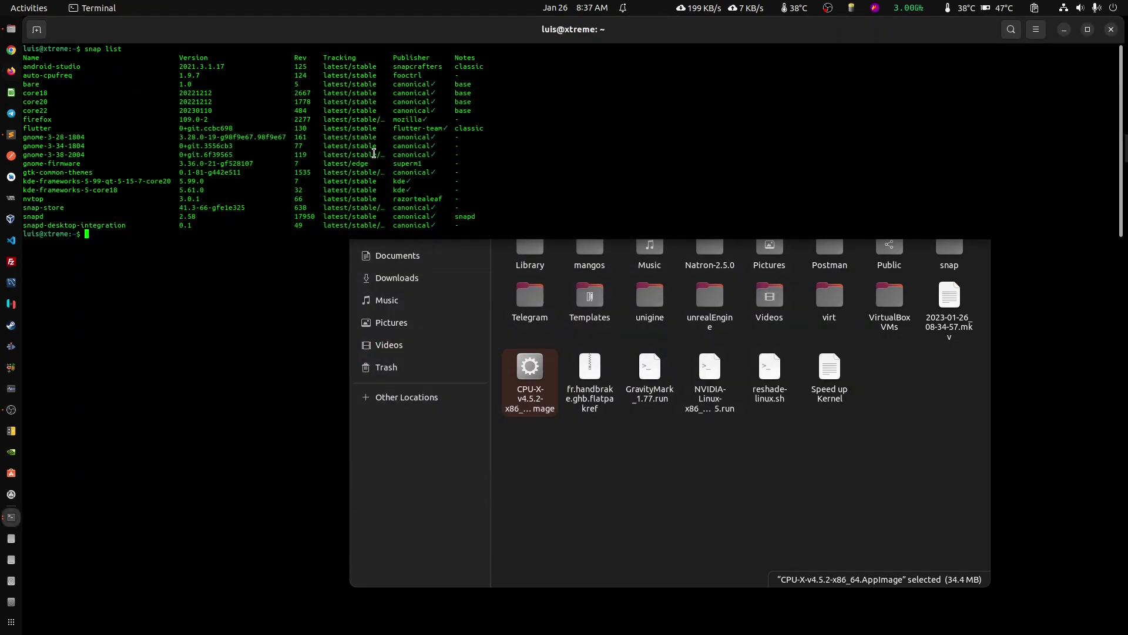
{"action": "left_click", "coordinate": [11, 50]}
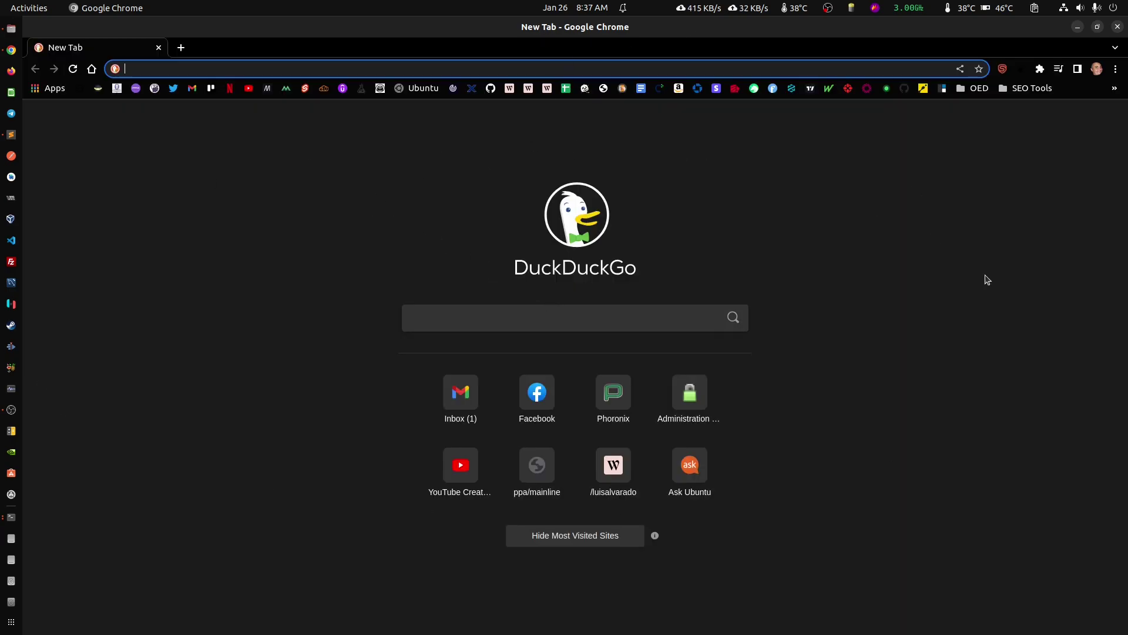
{"action": "left_click", "coordinate": [1118, 26]}
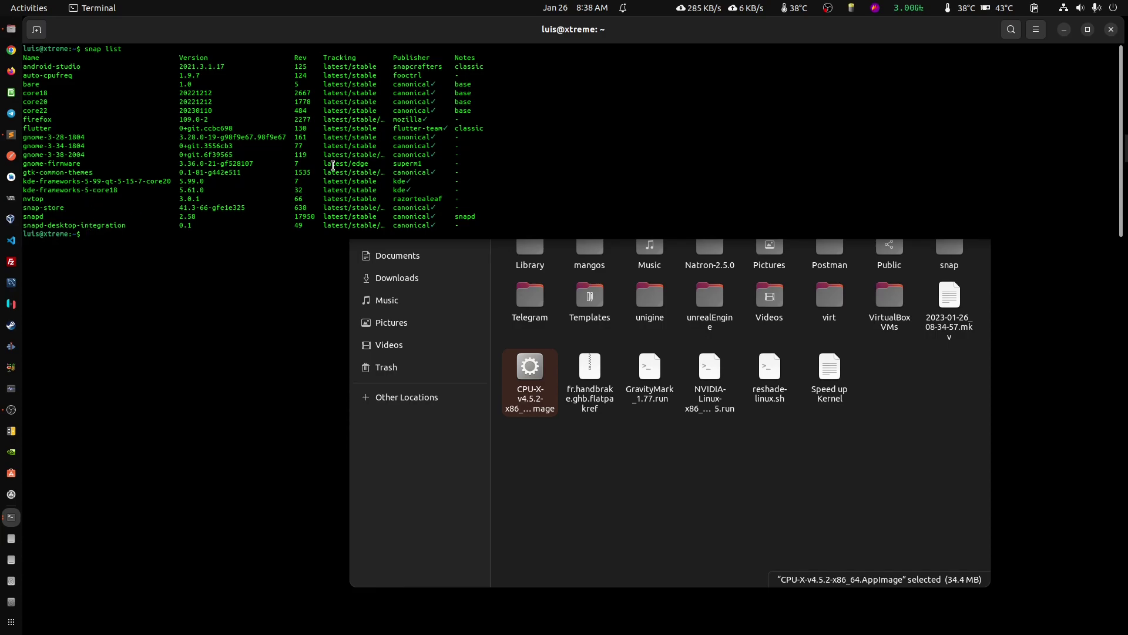
- Open a second terminal lower on screen, run flatpak list, and highlight the GreenWithEnvy row
{"action": "key", "text": "ctrl+l"}
{"action": "left_click_drag", "start_coordinate": [287, 35], "coordinate": [495, 220]}
{"action": "type", "text": "fla"}
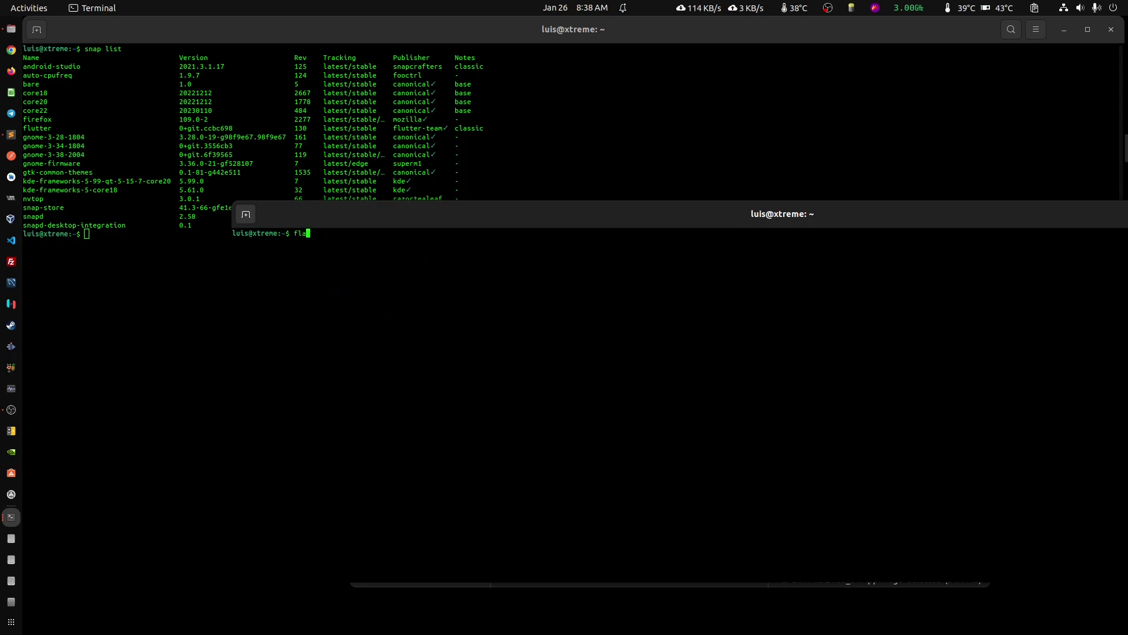
{"action": "type", "text": "tpak list"}
{"action": "key", "text": "Return"}
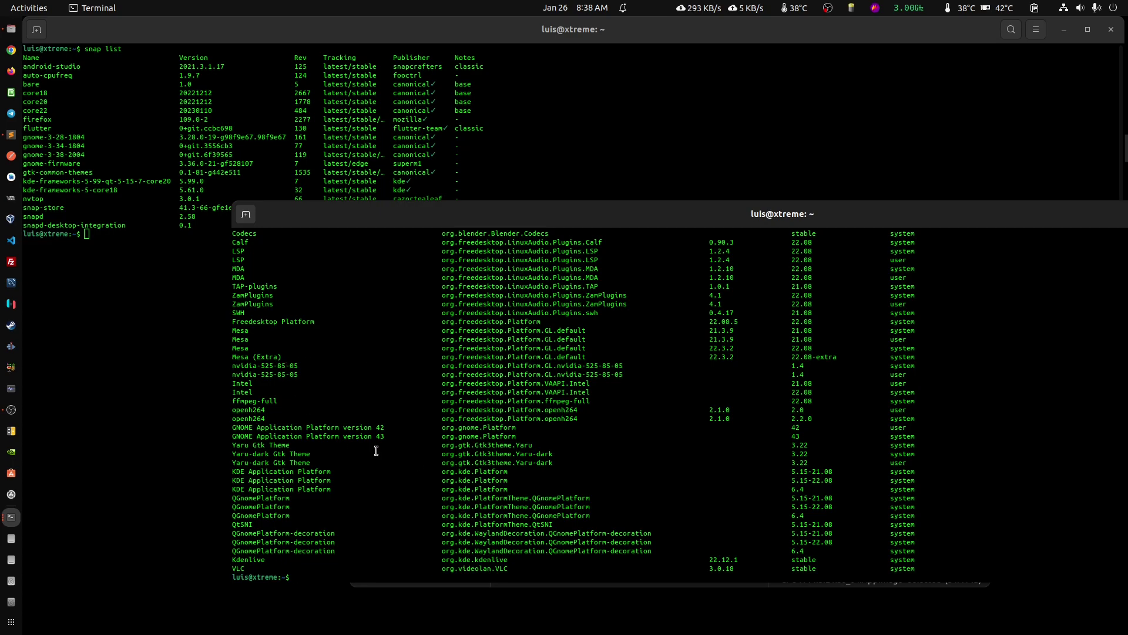
{"action": "scroll", "coordinate": [376, 453], "scroll_direction": "up", "scroll_amount": 6}
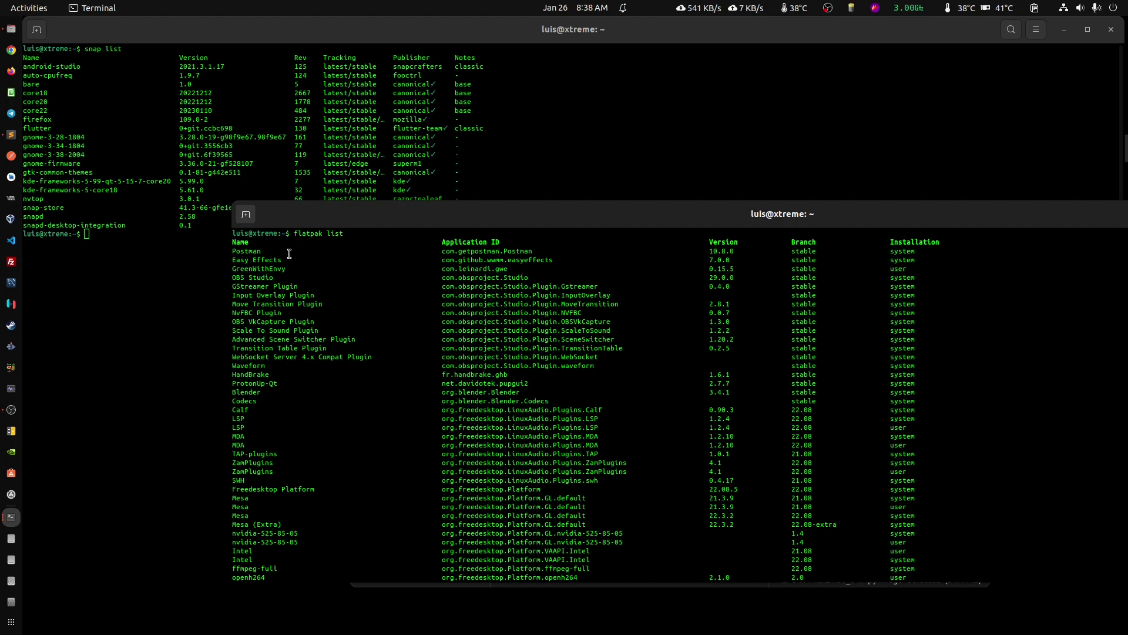
{"action": "triple_click", "coordinate": [259, 269]}
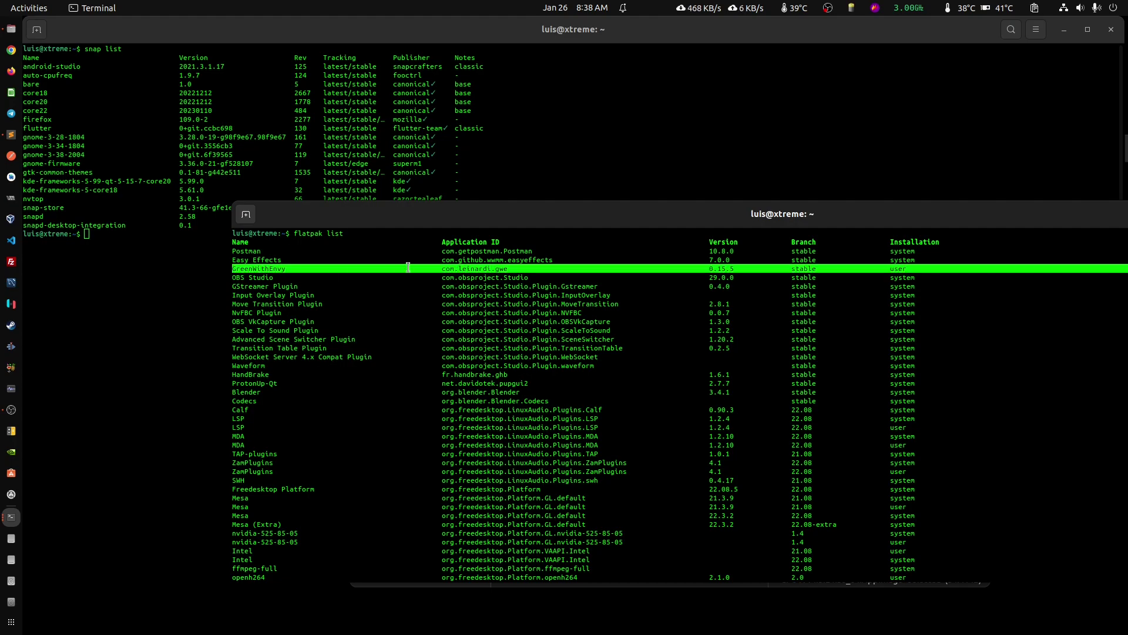
{"action": "left_click", "coordinate": [587, 278]}
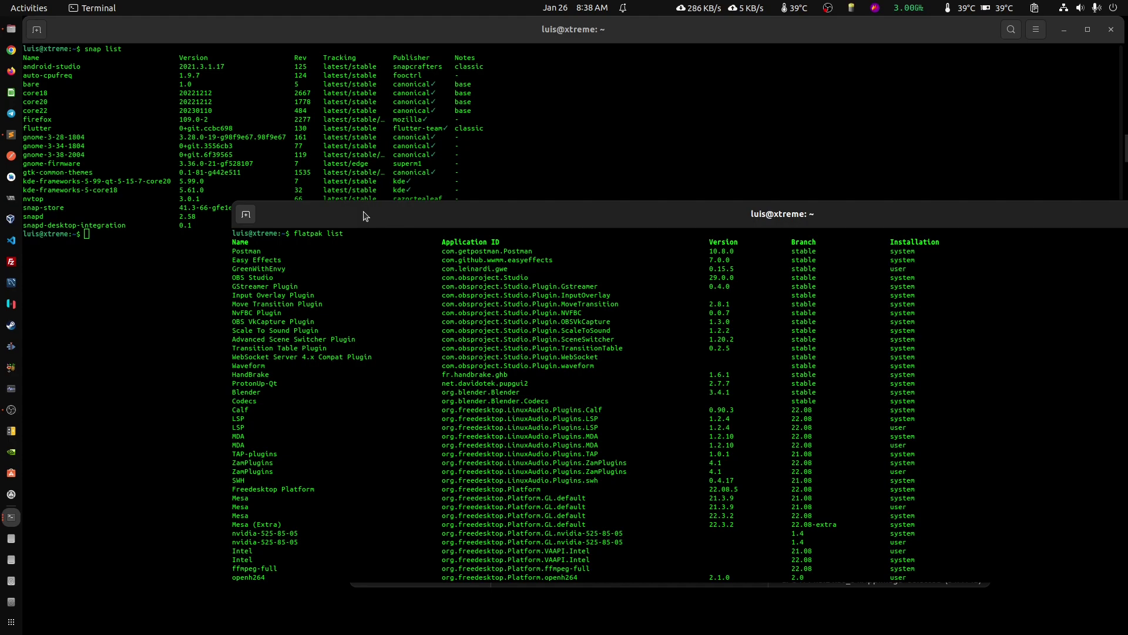
- Switch back and forth between the snap-list and flatpak-list terminals, nudging the flatpak window into place
{"action": "left_click", "coordinate": [170, 148]}
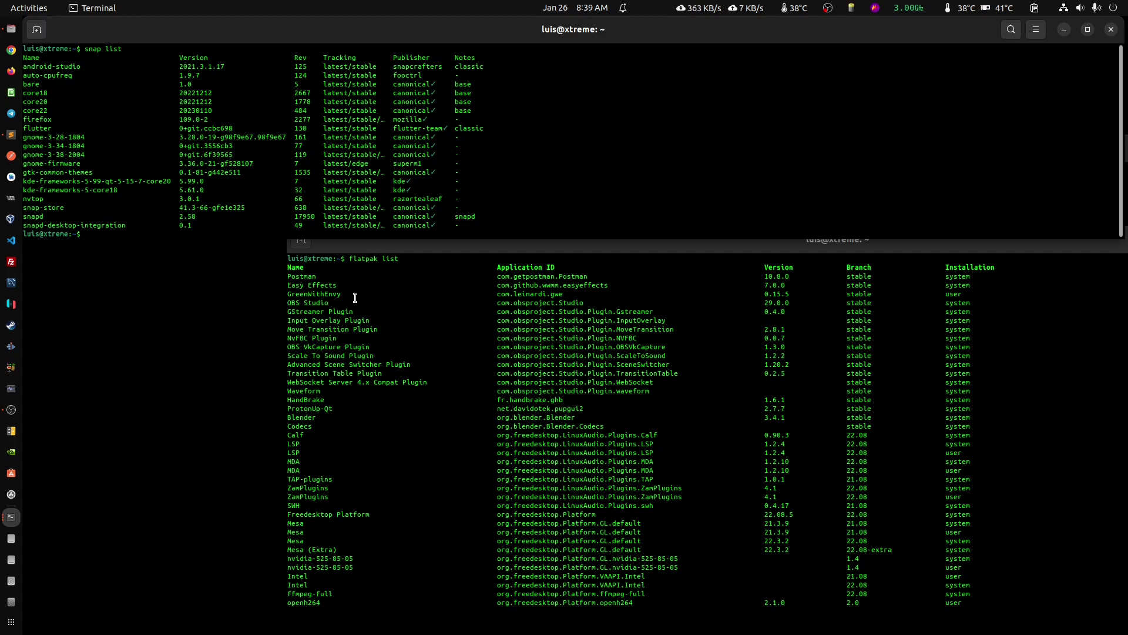
{"action": "left_click", "coordinate": [427, 345]}
{"action": "left_click_drag", "start_coordinate": [564, 241], "coordinate": [553, 220]}
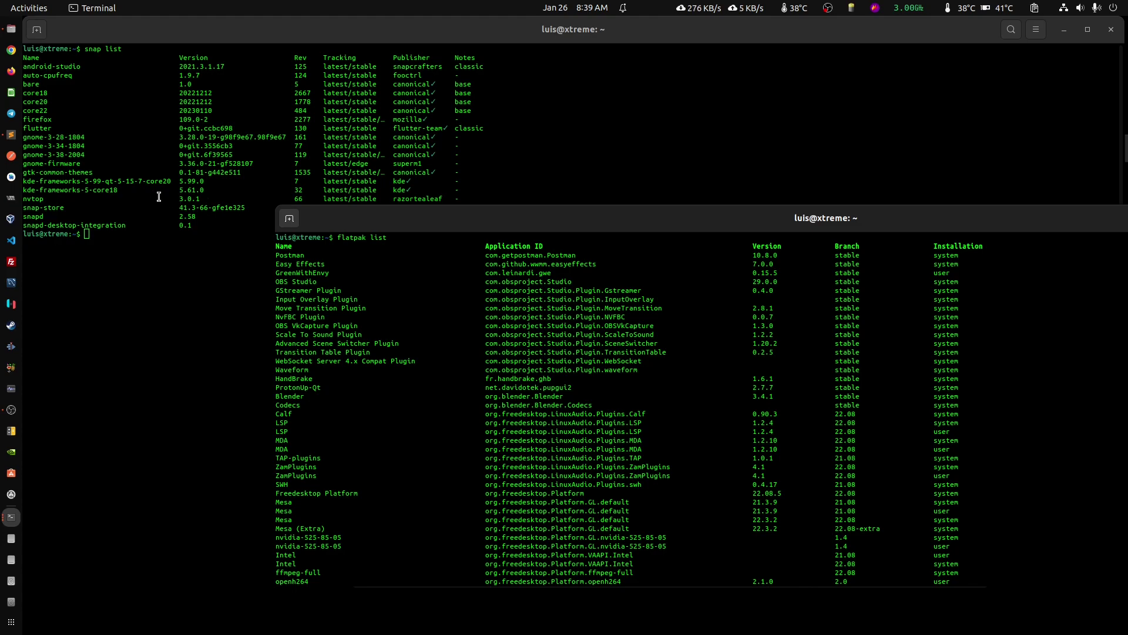
{"action": "left_click", "coordinate": [159, 196]}
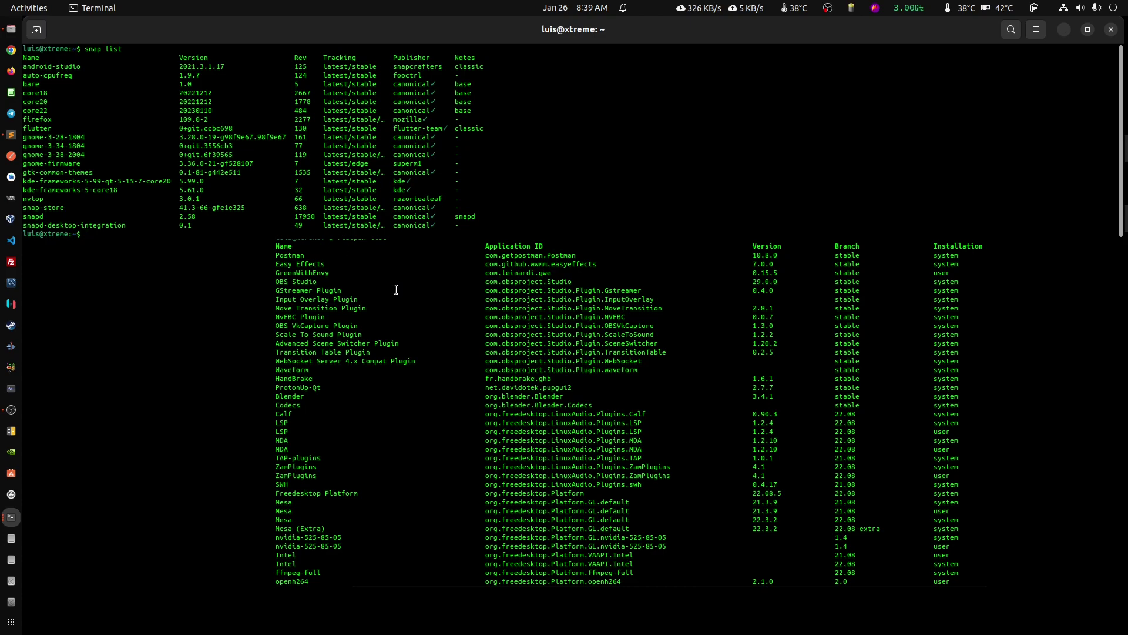
{"action": "left_click", "coordinate": [422, 316]}
{"action": "left_click", "coordinate": [176, 184]}
{"action": "left_click", "coordinate": [442, 337]}
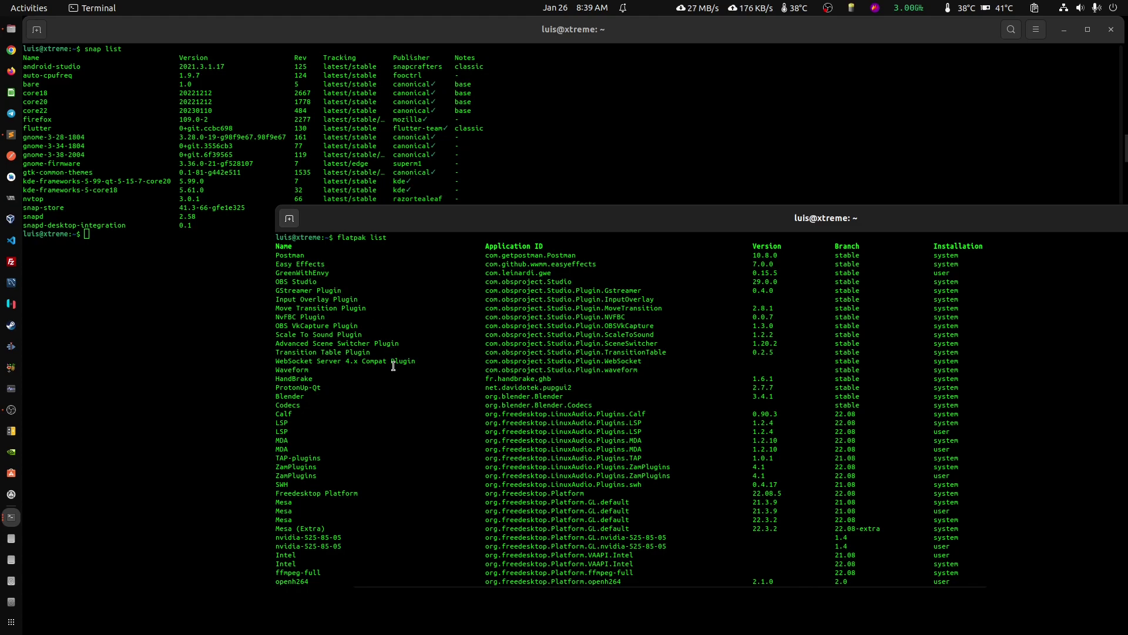
- Highlight HandBrake's 1.6.1 and OBS Studio's 29.0.0 in the flatpak list, then return to the snap list
{"action": "double_click", "coordinate": [281, 379]}
{"action": "left_click", "coordinate": [400, 387]}
{"action": "left_click_drag", "start_coordinate": [754, 379], "coordinate": [775, 378]}
{"action": "left_click", "coordinate": [776, 377]}
{"action": "left_click_drag", "start_coordinate": [750, 282], "coordinate": [777, 281]}
{"action": "left_click", "coordinate": [219, 155]}
- Run snap search obs and highlight obs-studio's version 27.1.3, then bring the flatpak list forward
{"action": "type", "text": "snap"}
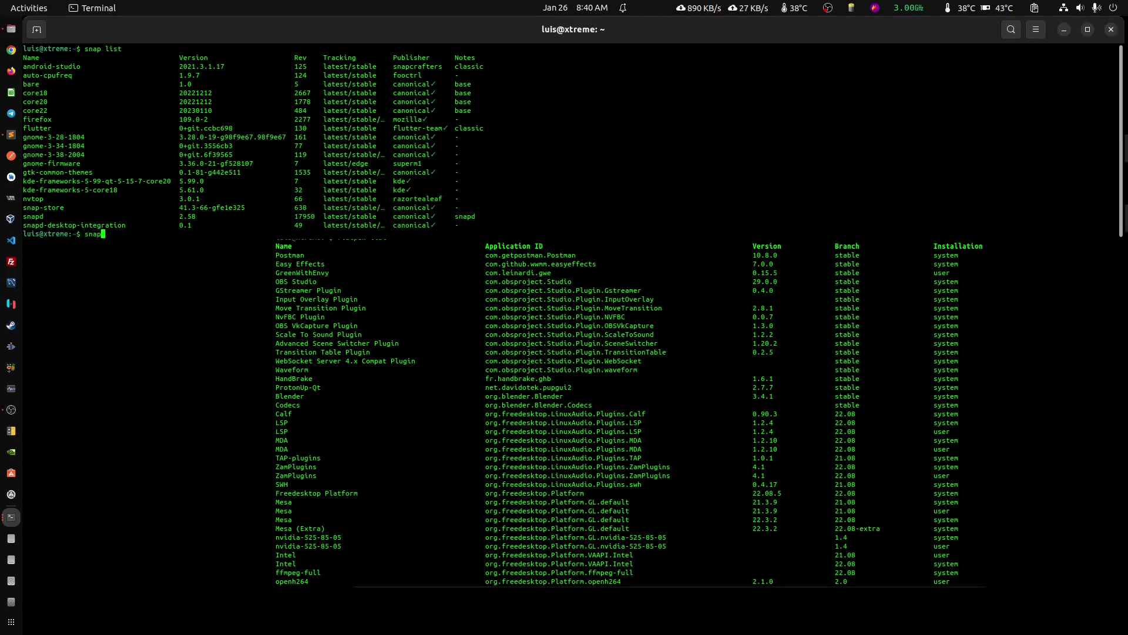
{"action": "type", "text": " search obs"}
{"action": "key", "text": "Return"}
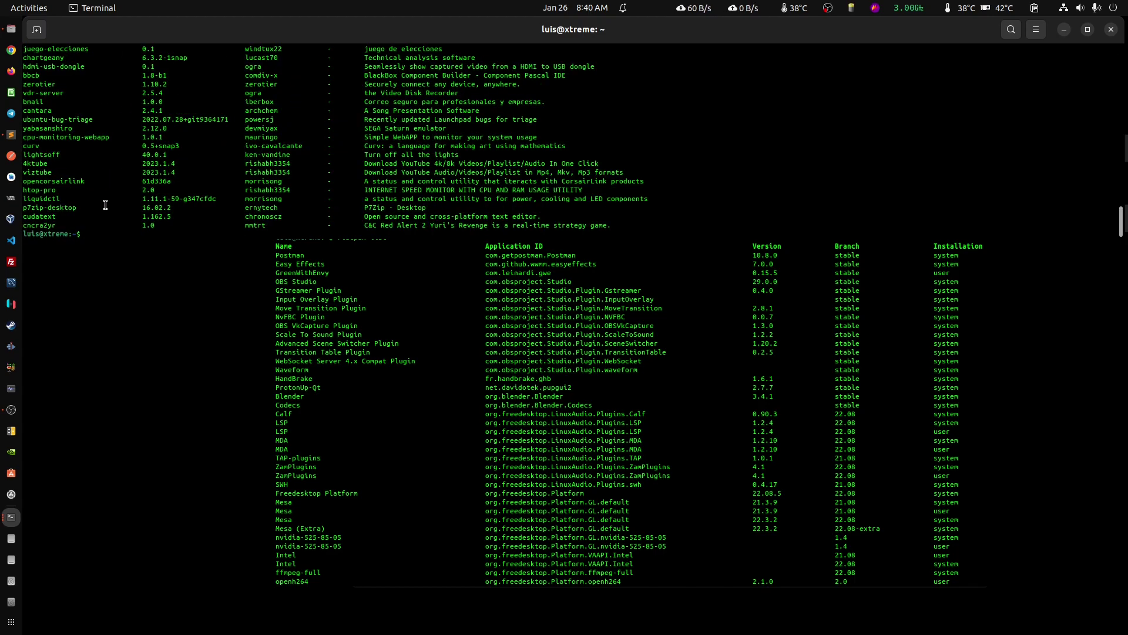
{"action": "scroll", "coordinate": [116, 178], "scroll_direction": "up", "scroll_amount": 10}
{"action": "scroll", "coordinate": [116, 179], "scroll_direction": "up", "scroll_amount": 5}
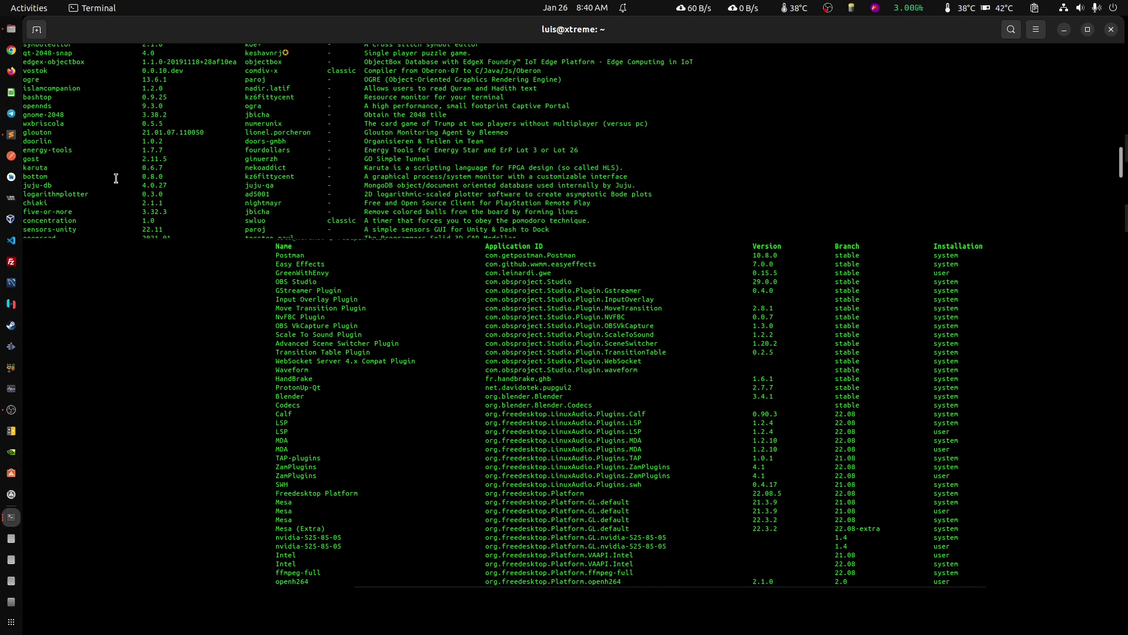
{"action": "scroll", "coordinate": [114, 174], "scroll_direction": "up", "scroll_amount": 8}
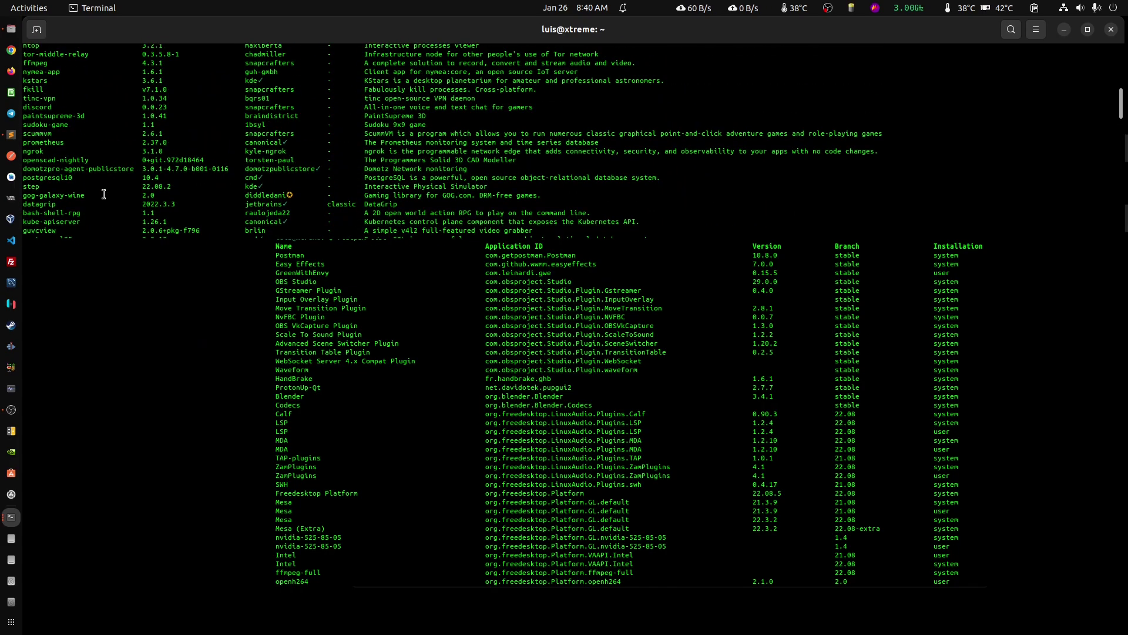
{"action": "scroll", "coordinate": [103, 193], "scroll_direction": "up", "scroll_amount": 4}
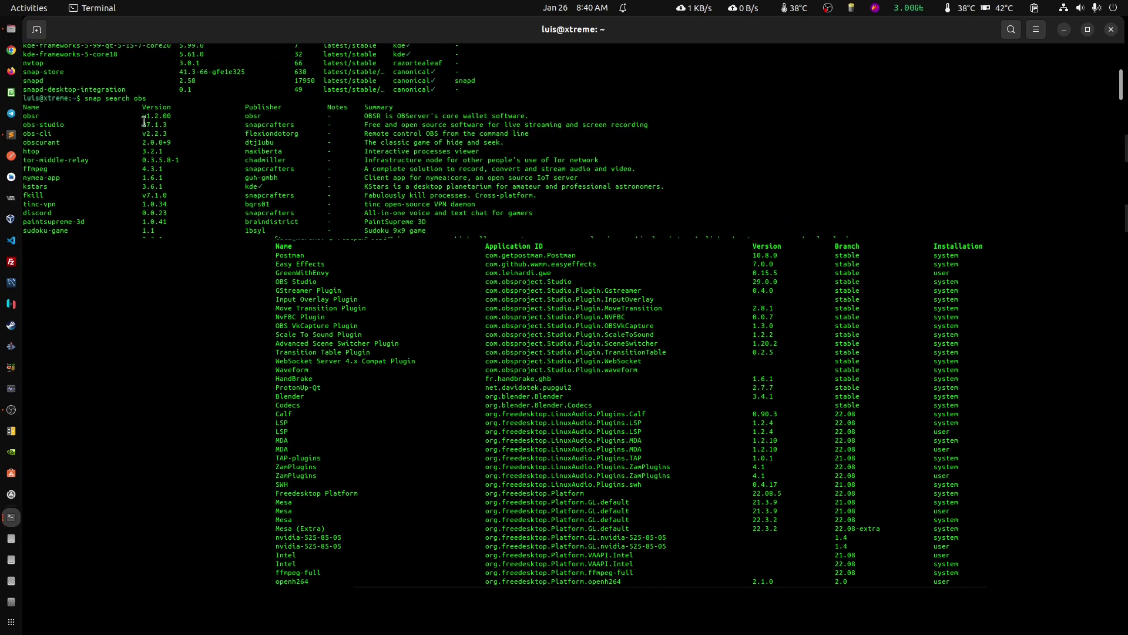
{"action": "left_click_drag", "start_coordinate": [142, 125], "coordinate": [170, 120]}
{"action": "left_click", "coordinate": [170, 121]}
{"action": "left_click", "coordinate": [399, 371]}
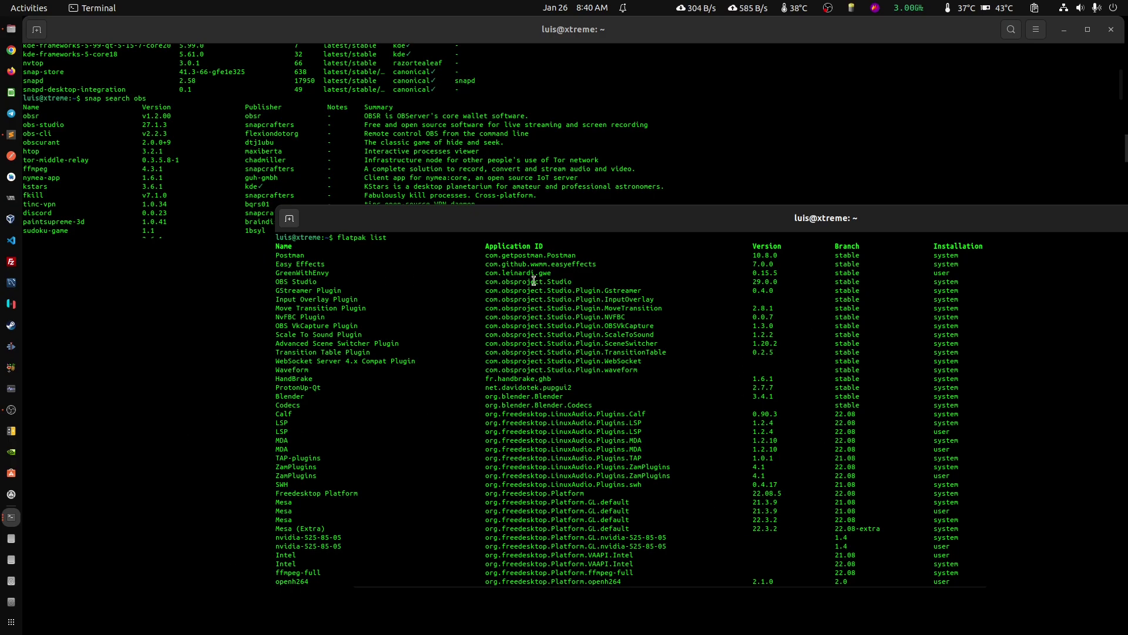
- Highlight Flatpak OBS Studio 29.0.0, then enter sudo apt install flatpak at the prompt without running it
{"action": "left_click_drag", "start_coordinate": [754, 282], "coordinate": [782, 276]}
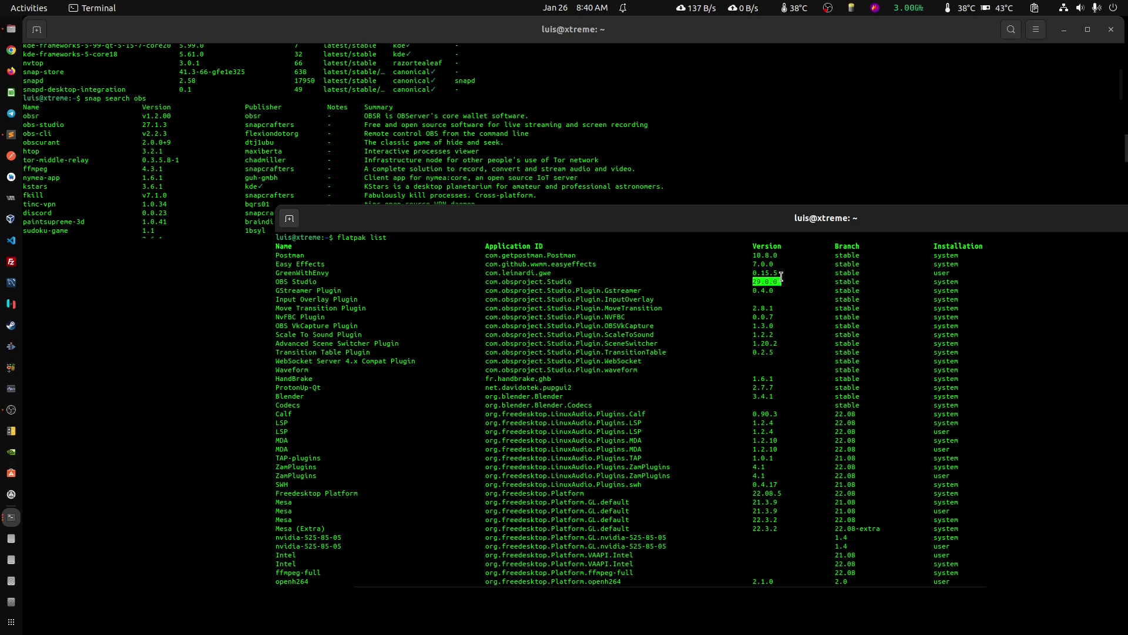
{"action": "left_click", "coordinate": [782, 276]}
{"action": "scroll", "coordinate": [438, 353], "scroll_direction": "down", "scroll_amount": 5}
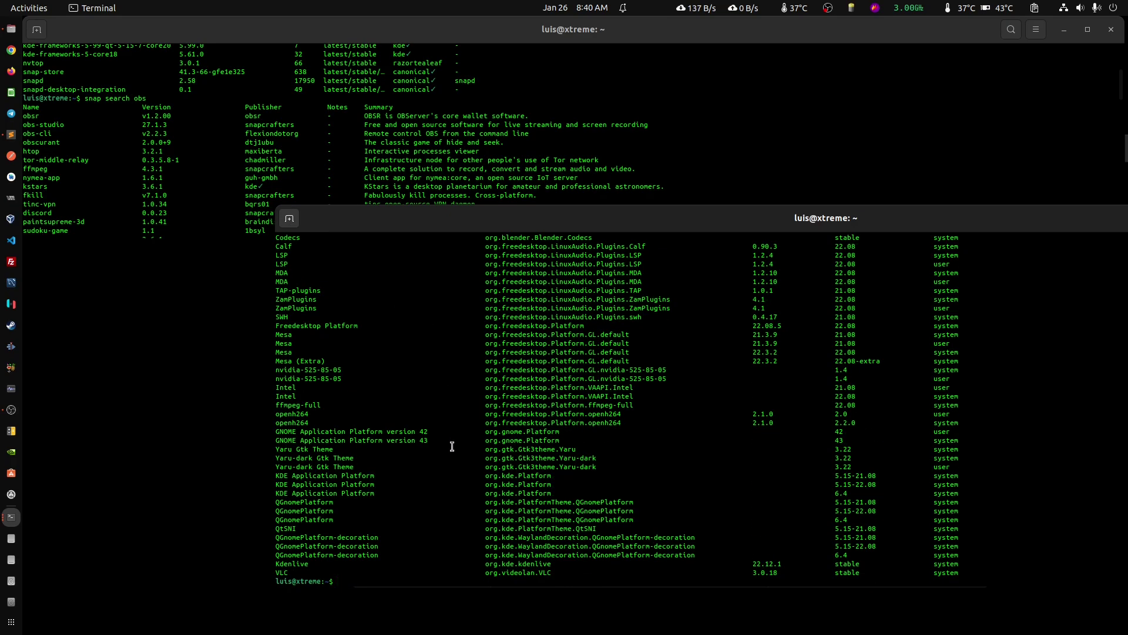
{"action": "type", "text": "sudo apt install flatpak"}
{"action": "left_click", "coordinate": [17, 476]}
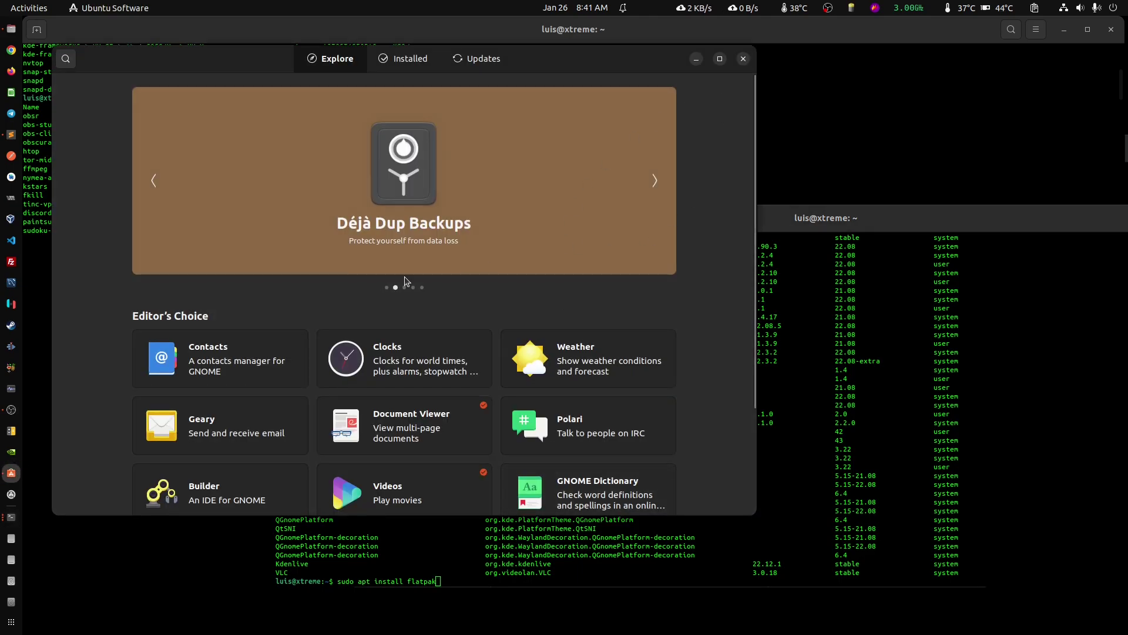
{"action": "left_click", "coordinate": [563, 217]}
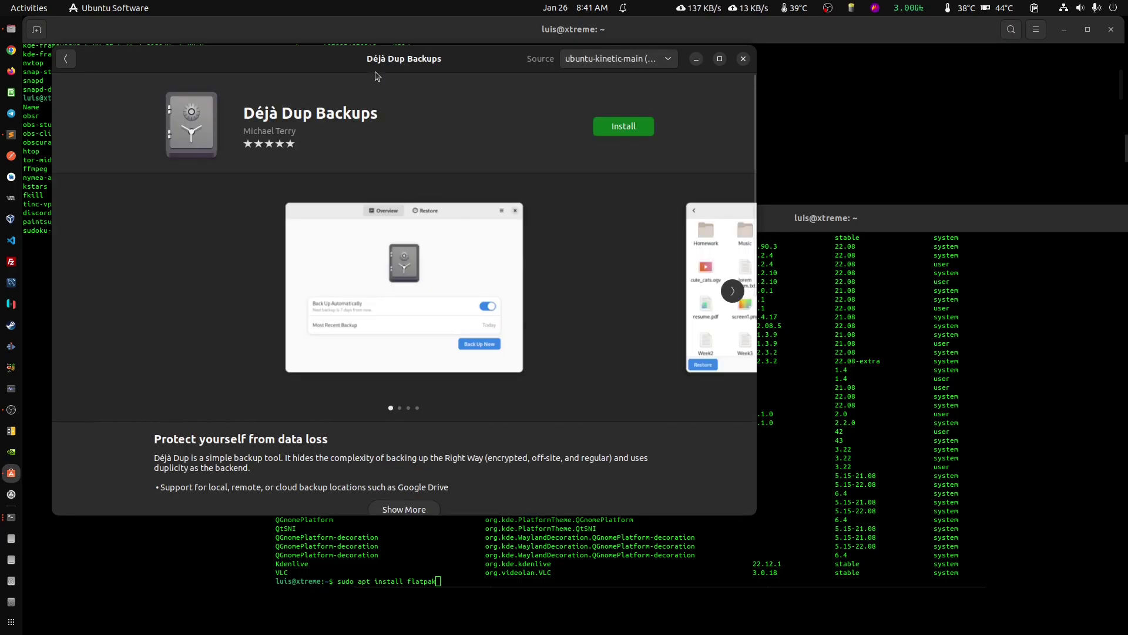
{"action": "left_click", "coordinate": [66, 59]}
{"action": "left_click", "coordinate": [743, 59]}
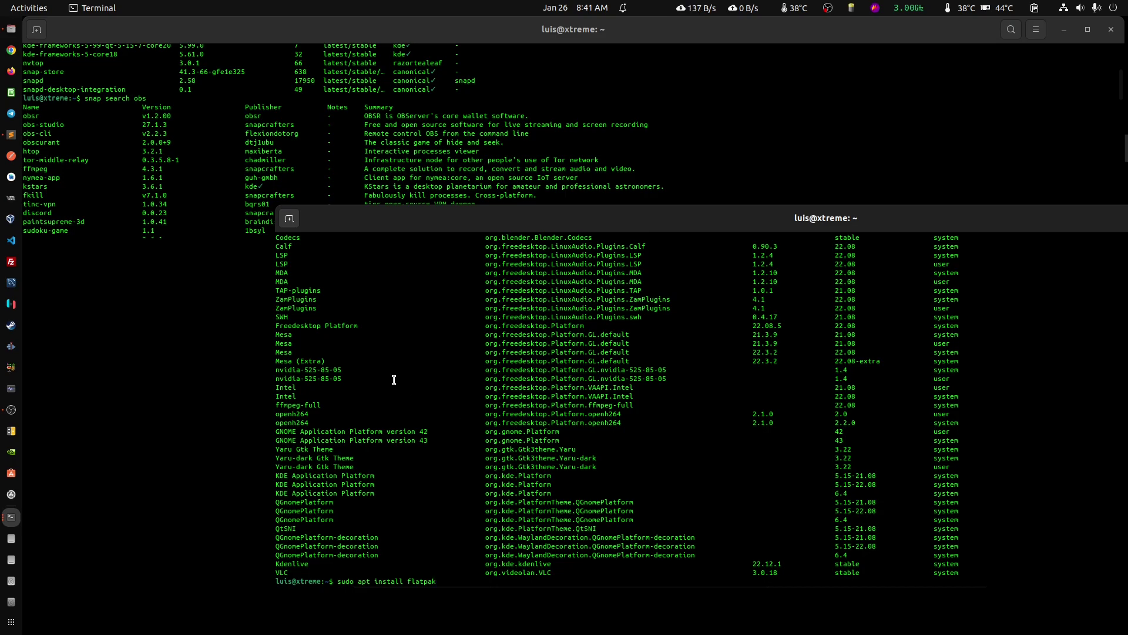
- Run flatpak remove handbrake, accepting both prompts to uninstall it and its locale, then launch Chrome
{"action": "key", "text": "BackSpace"}
{"action": "key", "text": "BackSpace"}
{"action": "key", "text": "BackSpace"}
{"action": "key", "text": "BackSpace"}
{"action": "key", "text": "BackSpace"}
{"action": "key", "text": "BackSpace"}
{"action": "key", "text": "BackSpace"}
{"action": "key", "text": "BackSpace"}
{"action": "key", "text": "BackSpace"}
{"action": "key", "text": "BackSpace"}
{"action": "key", "text": "BackSpace"}
{"action": "key", "text": "BackSpace"}
{"action": "key", "text": "BackSpace"}
{"action": "key", "text": "BackSpace"}
{"action": "key", "text": "BackSpace"}
{"action": "key", "text": "BackSpace"}
{"action": "key", "text": "BackSpace"}
{"action": "key", "text": "BackSpace"}
{"action": "key", "text": "BackSpace"}
{"action": "key", "text": "BackSpace"}
{"action": "key", "text": "BackSpace"}
{"action": "type", "text": "flatpak remove handbrake"}
{"action": "key", "text": "Return"}
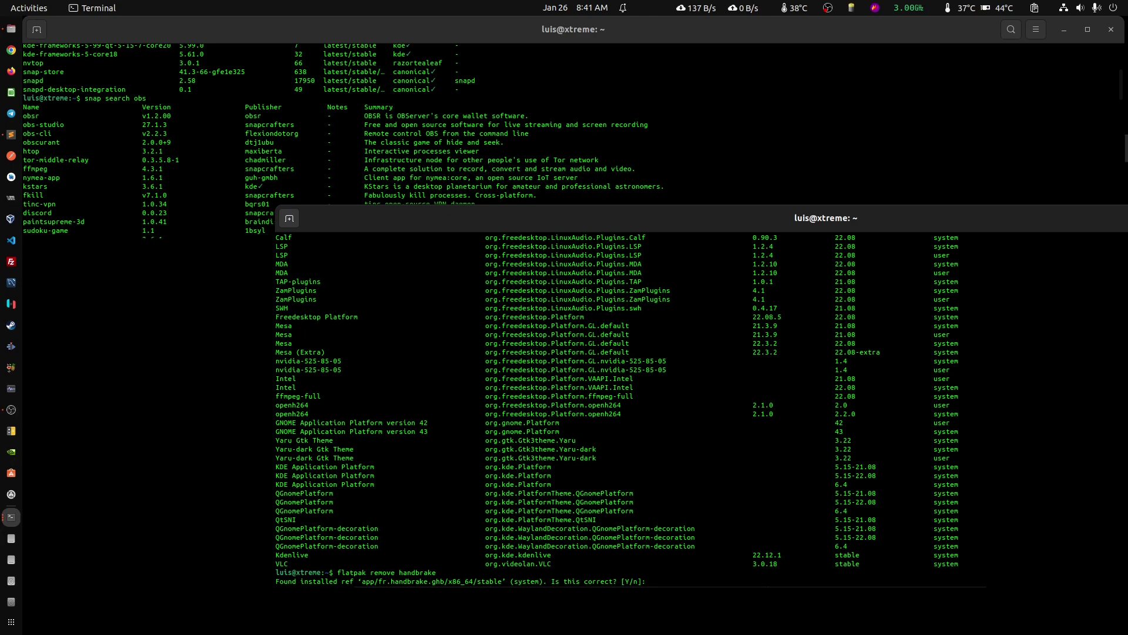
{"action": "key", "text": "Return"}
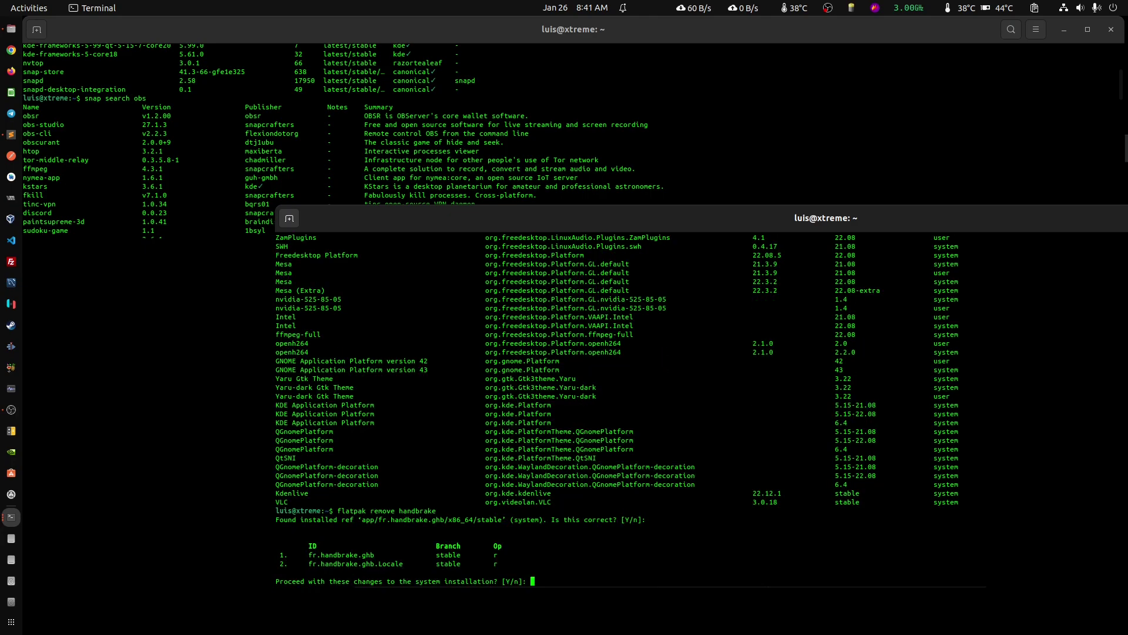
{"action": "key", "text": "Return"}
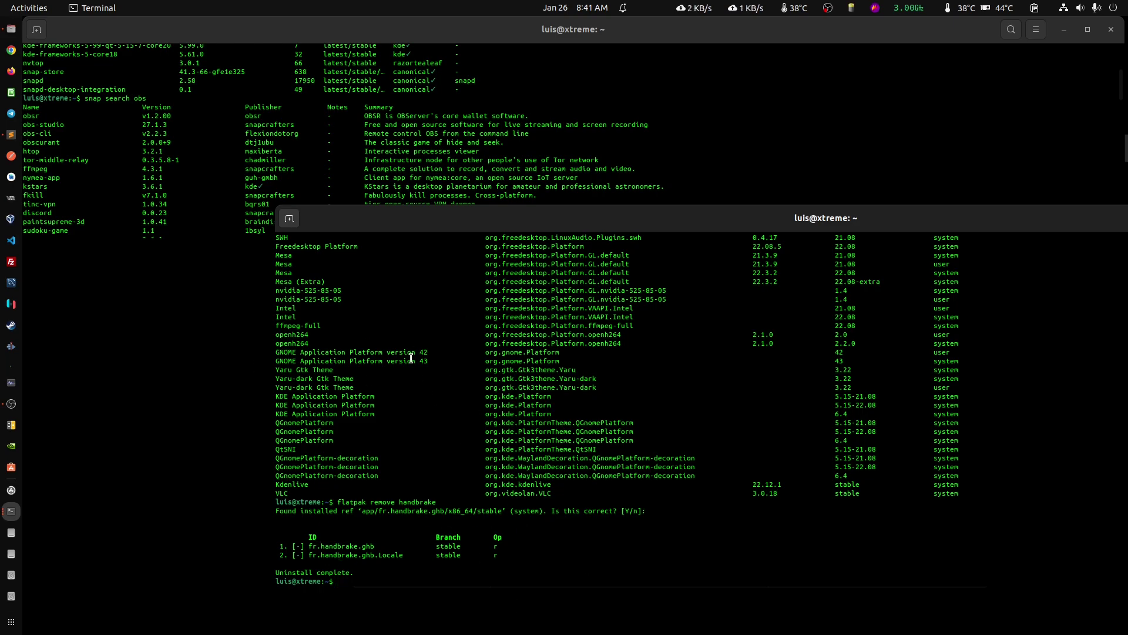
{"action": "scroll", "coordinate": [404, 352], "scroll_direction": "up", "scroll_amount": 3}
{"action": "scroll", "coordinate": [391, 318], "scroll_direction": "down", "scroll_amount": 3}
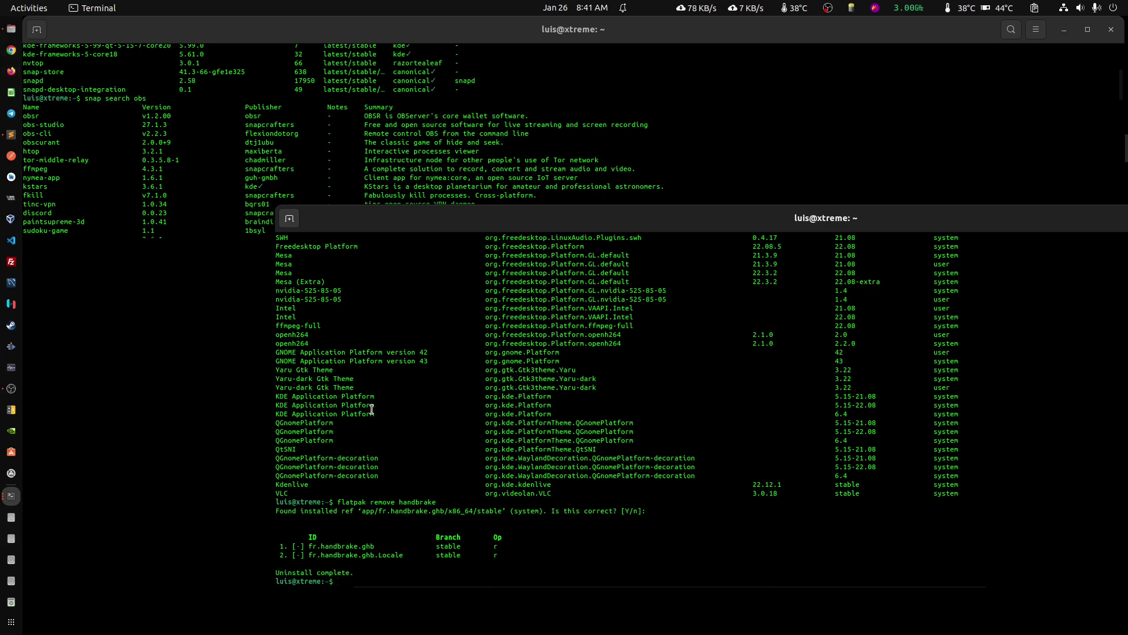
{"action": "left_click", "coordinate": [11, 50]}
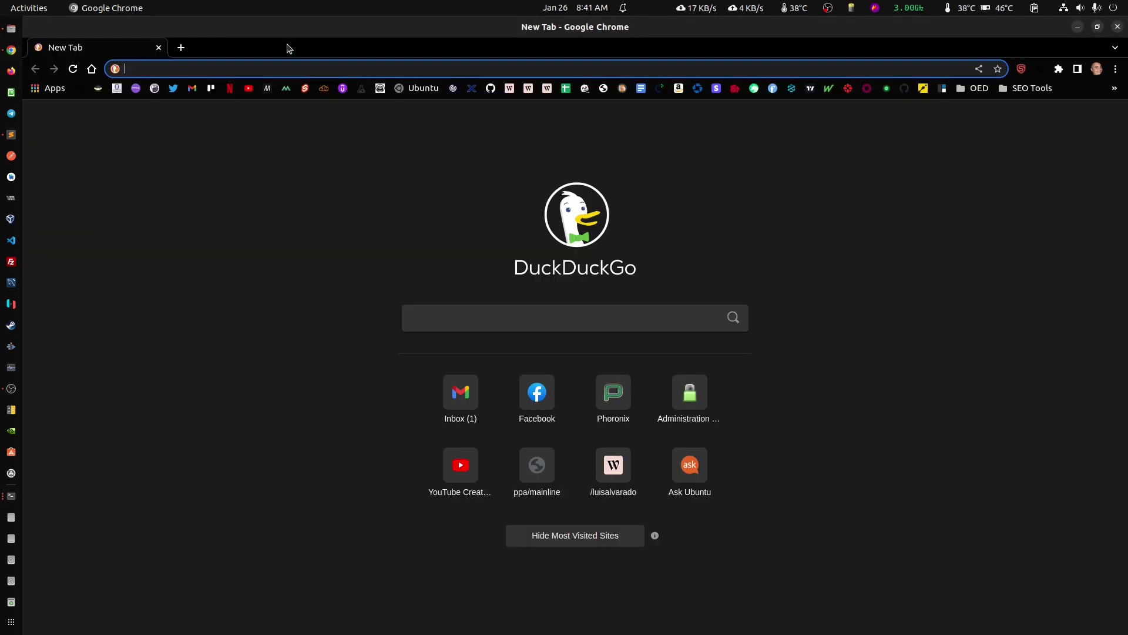
- Load flathub.org, search its apps for handbrake, and open the HandBrake result
{"action": "type", "text": "fla"}
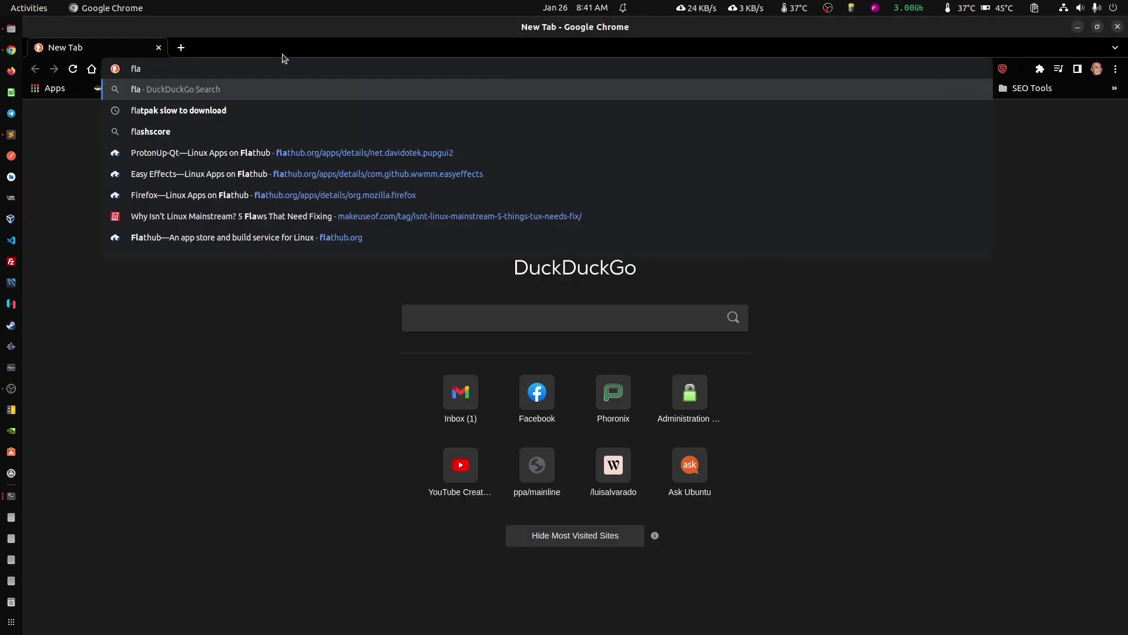
{"action": "type", "text": "thu"}
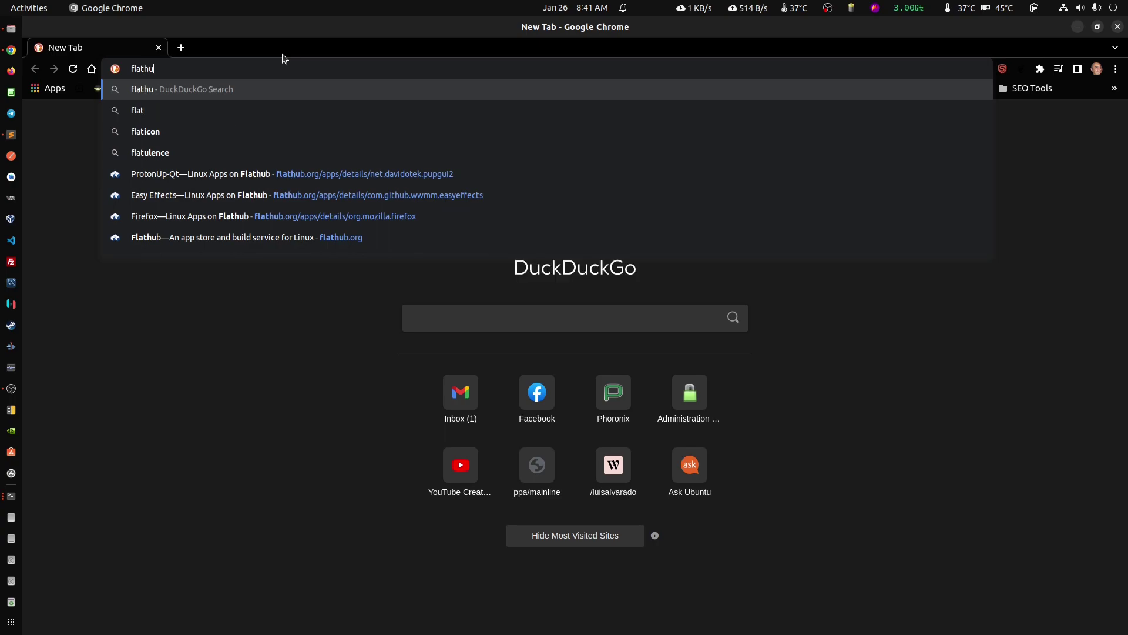
{"action": "type", "text": "b.org"}
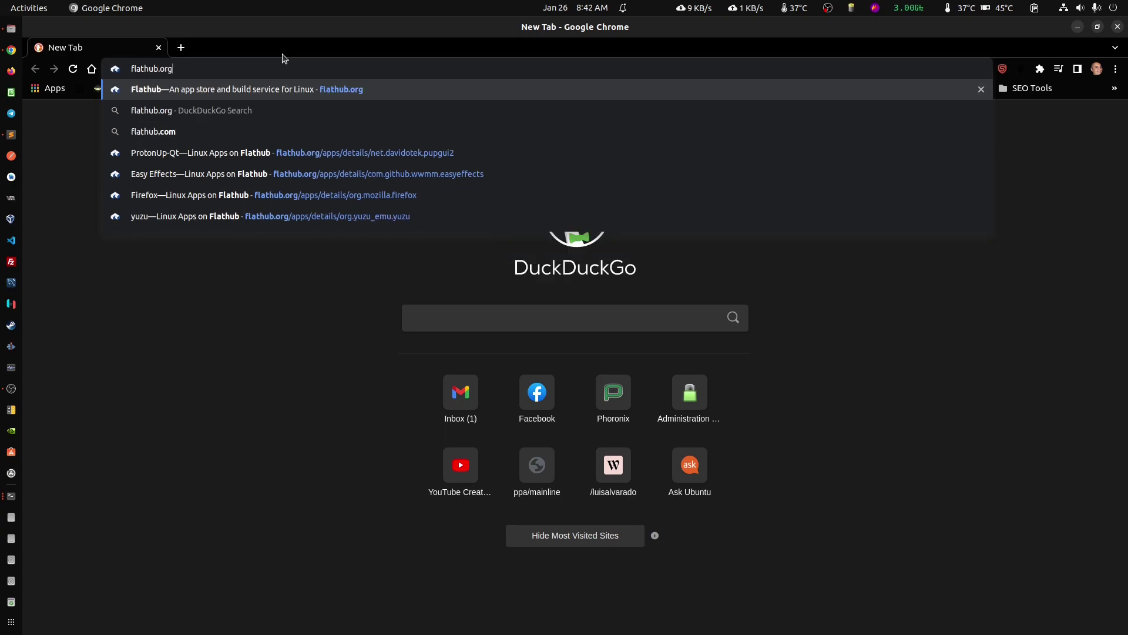
{"action": "key", "text": "Return"}
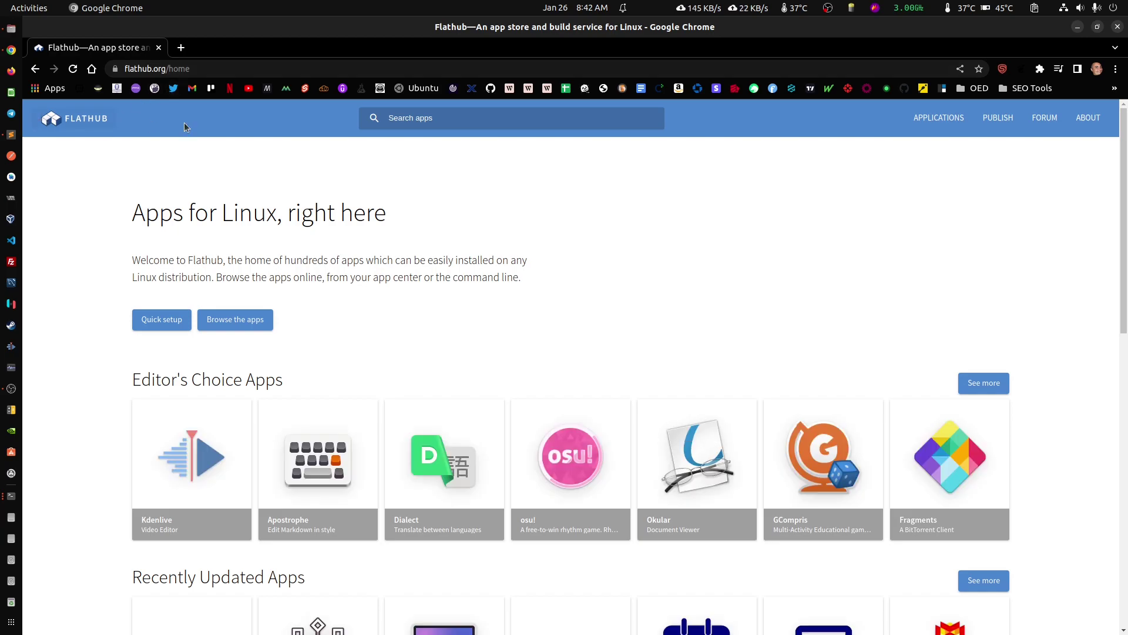
{"action": "left_click", "coordinate": [426, 118]}
{"action": "type", "text": "handbrake"}
{"action": "key", "text": "Return"}
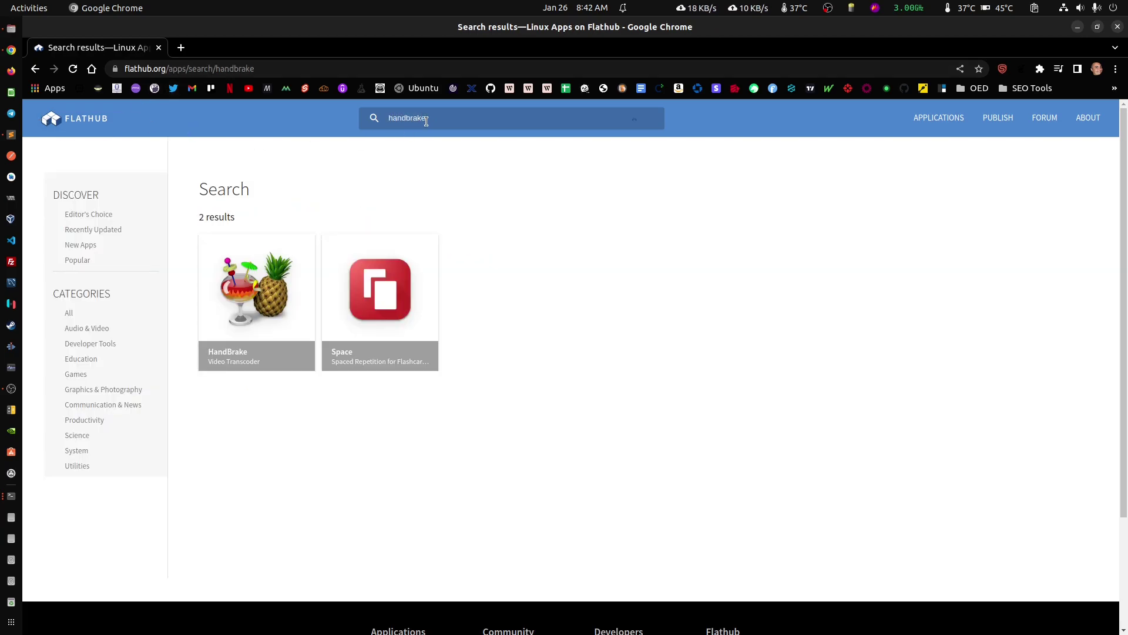
{"action": "left_click", "coordinate": [262, 288]}
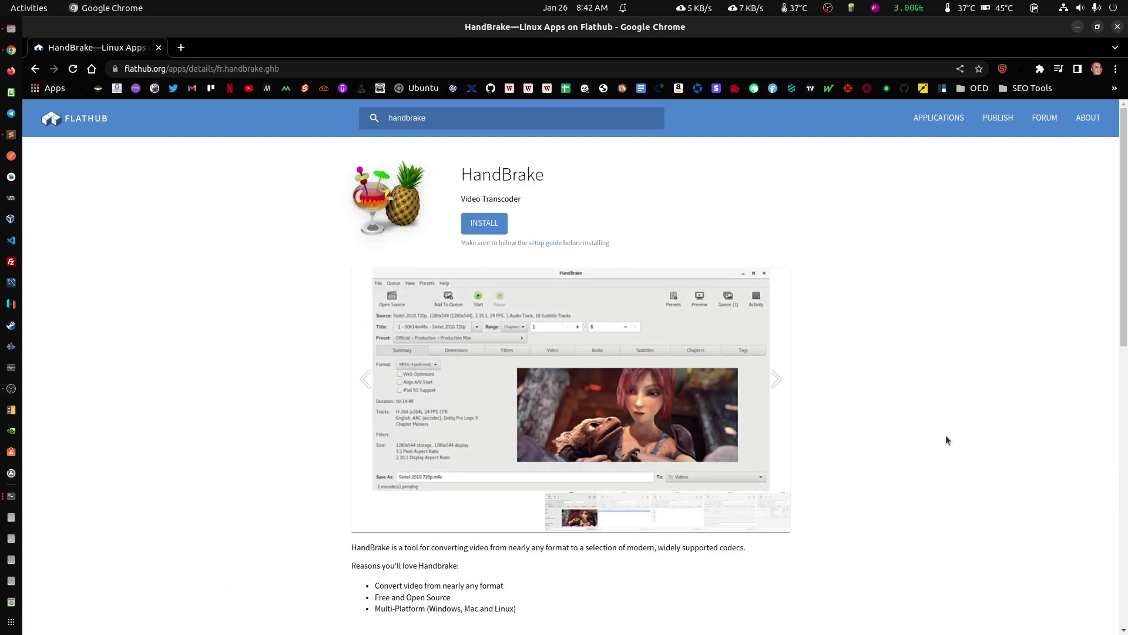
- On the HandBrake page, highlight the Version 1.6.1 information and the flatpak install command
{"action": "scroll", "coordinate": [968, 444], "scroll_direction": "down", "scroll_amount": 5}
{"action": "left_click_drag", "start_coordinate": [499, 372], "coordinate": [498, 391]}
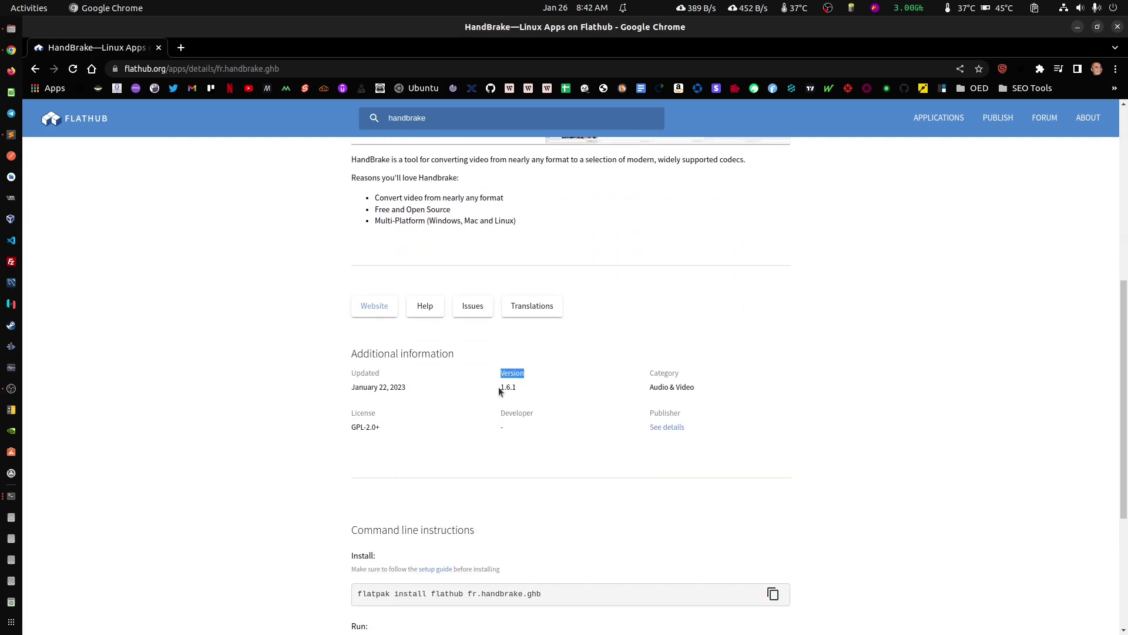
{"action": "left_click", "coordinate": [597, 388]}
{"action": "scroll", "coordinate": [811, 411], "scroll_direction": "up", "scroll_amount": 6}
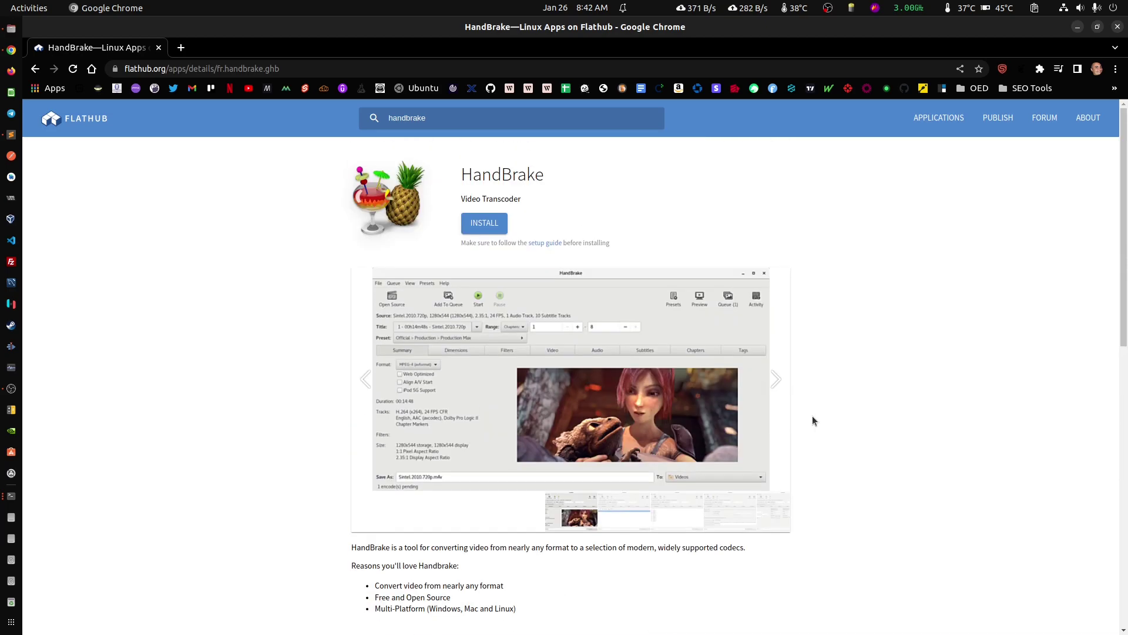
{"action": "scroll", "coordinate": [813, 418], "scroll_direction": "down", "scroll_amount": 8}
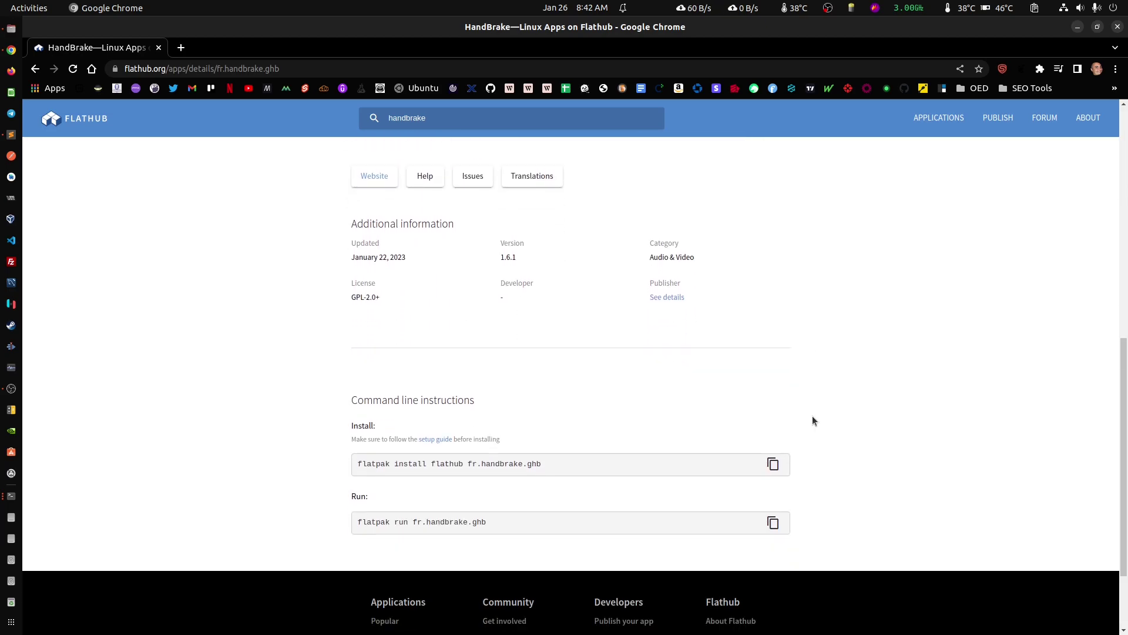
{"action": "left_click_drag", "start_coordinate": [354, 402], "coordinate": [576, 407]}
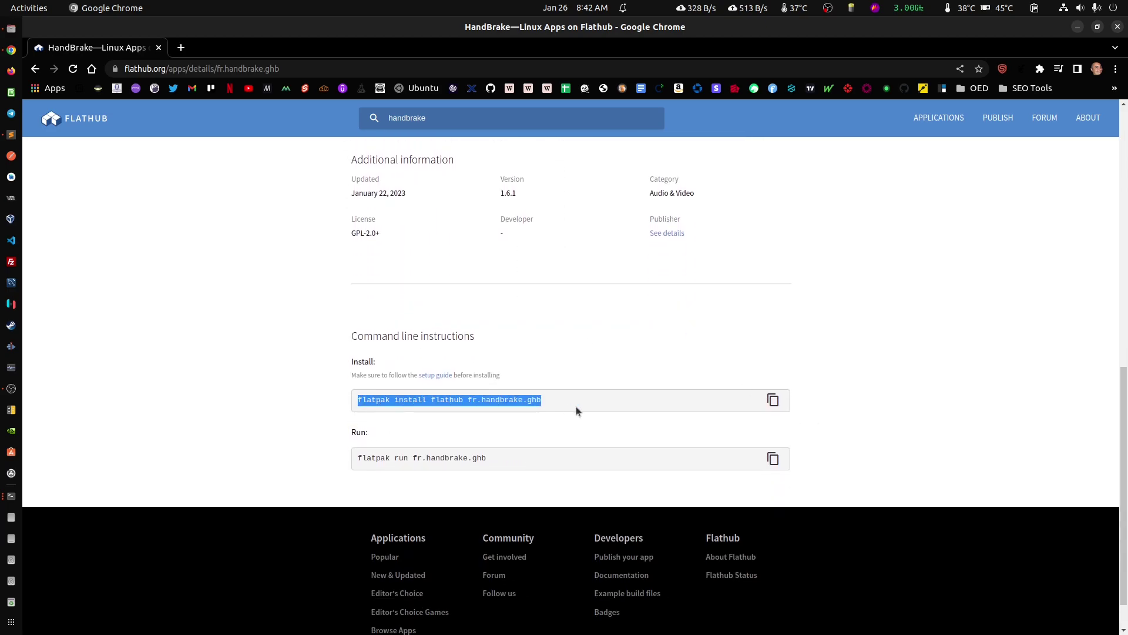
{"action": "left_click", "coordinate": [396, 404]}
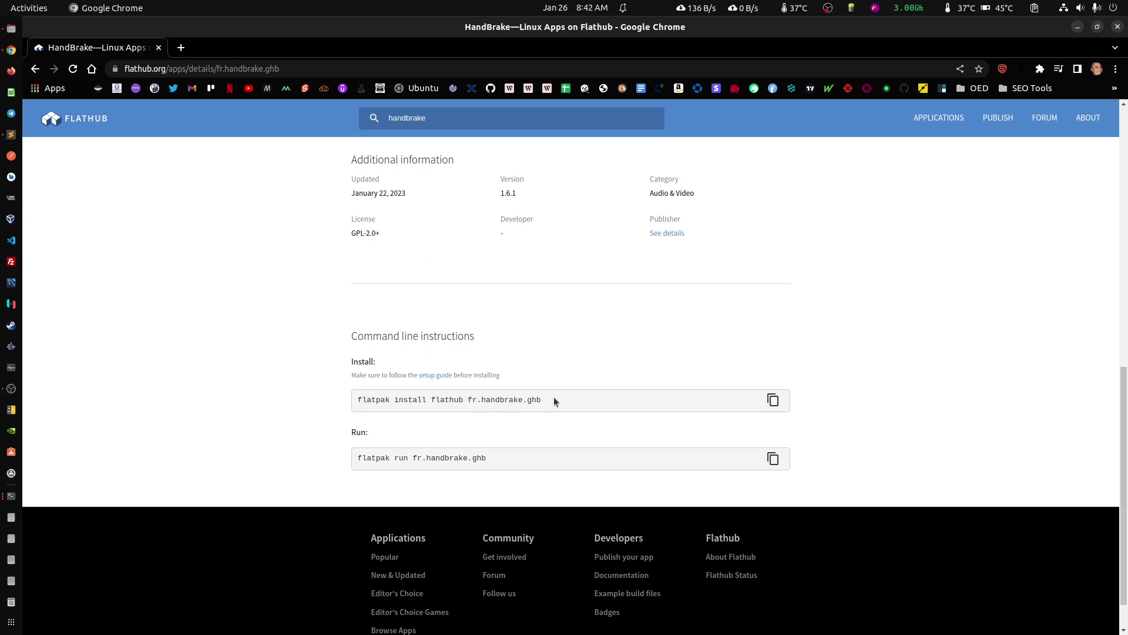
{"action": "scroll", "coordinate": [720, 393], "scroll_direction": "up", "scroll_amount": 15}
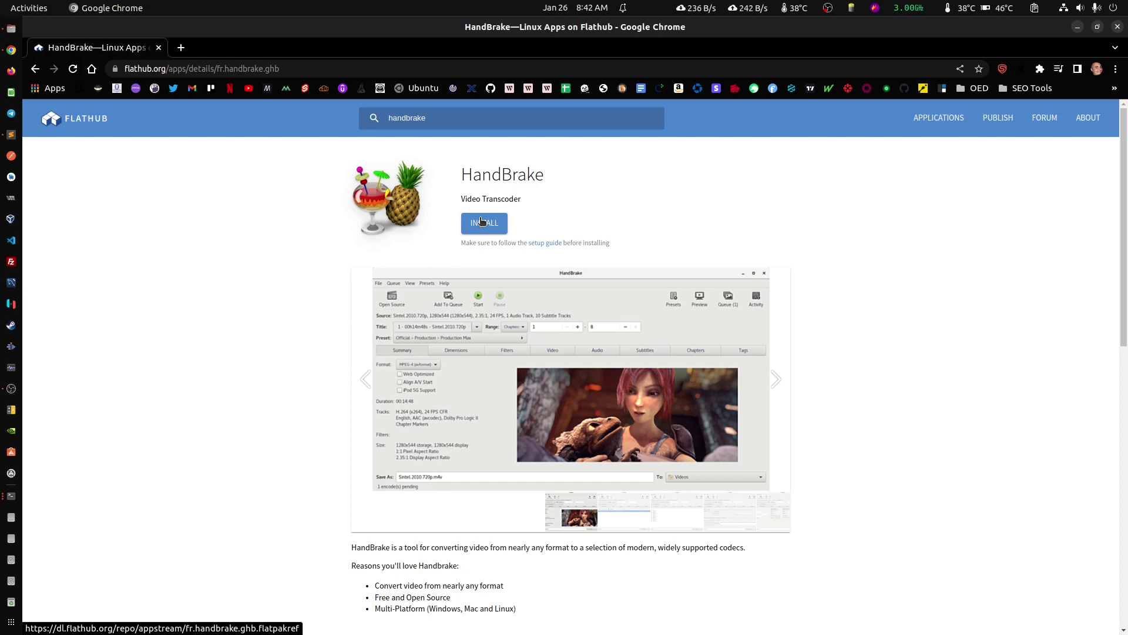
- Show the HandBrake flatpakref in the home folder, then highlight the install and run commands
{"action": "left_click", "coordinate": [11, 28]}
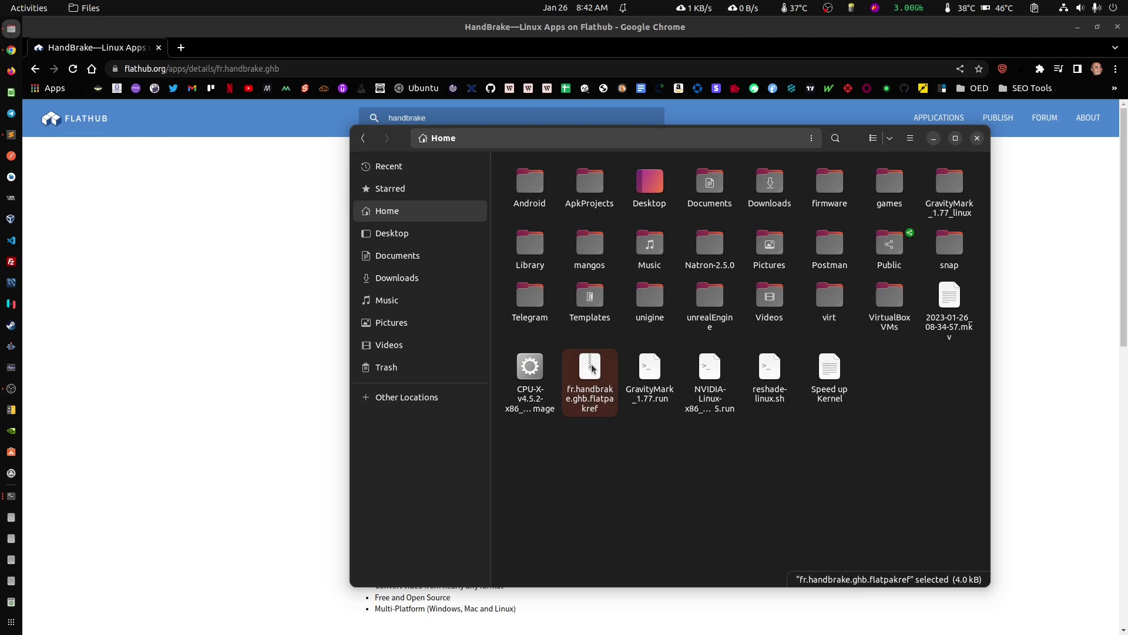
{"action": "left_click", "coordinate": [233, 448]}
{"action": "scroll", "coordinate": [286, 467], "scroll_direction": "down", "scroll_amount": 10}
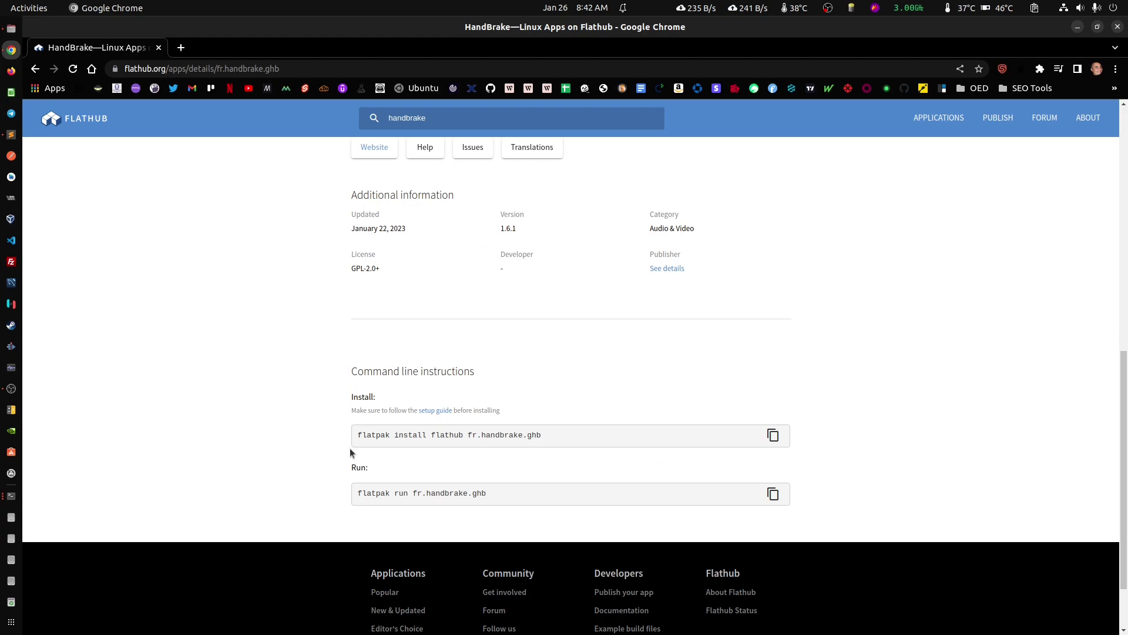
{"action": "left_click_drag", "start_coordinate": [367, 435], "coordinate": [564, 440]}
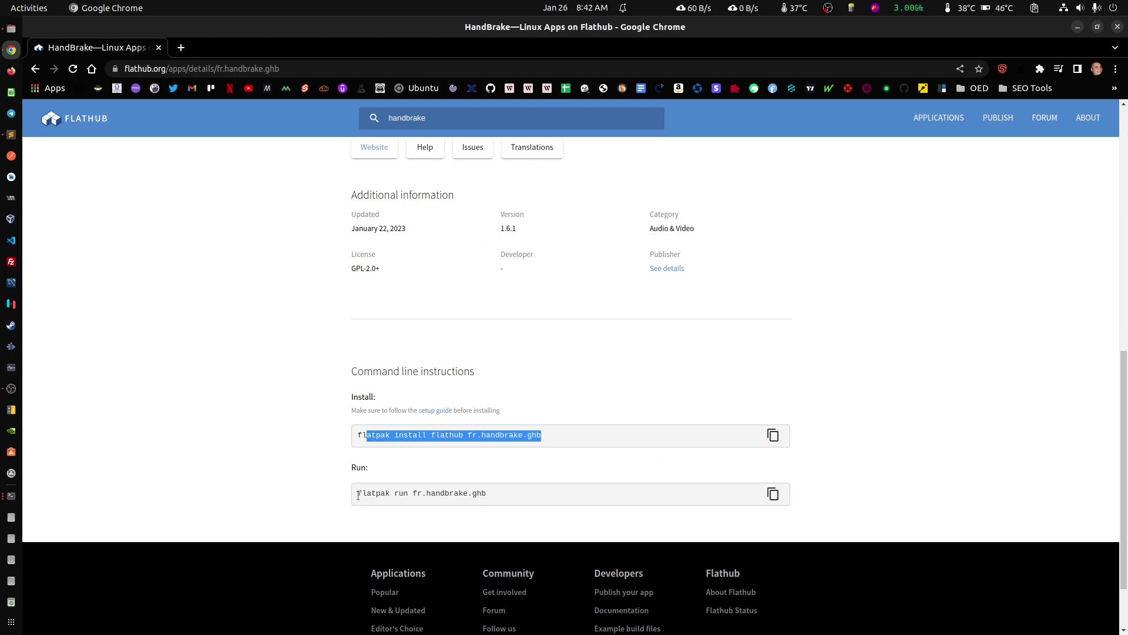
{"action": "left_click_drag", "start_coordinate": [358, 494], "coordinate": [500, 494]}
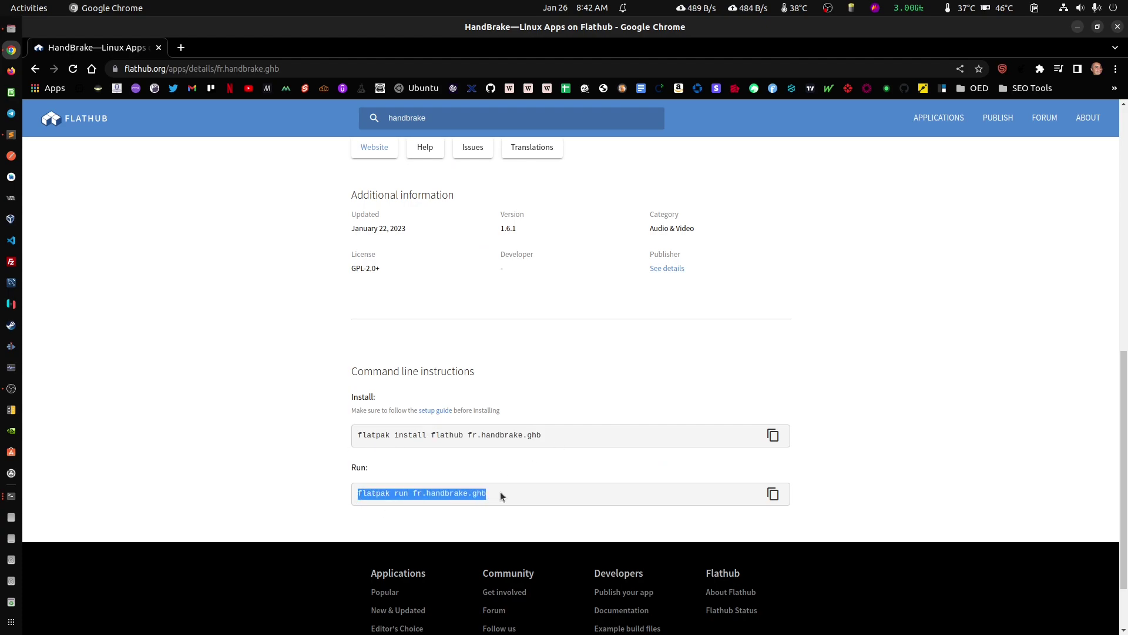
{"action": "left_click", "coordinate": [512, 497]}
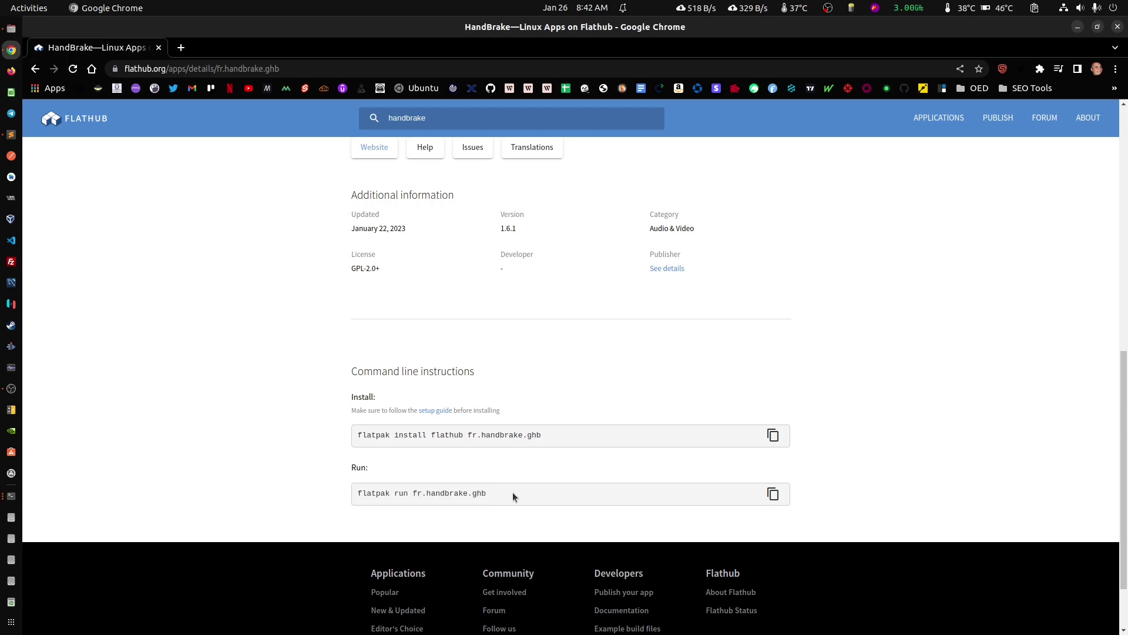
- Type sudo apt install flatpak in the terminal, erase it, and hide the terminal with F12
{"action": "left_click", "coordinate": [10, 495]}
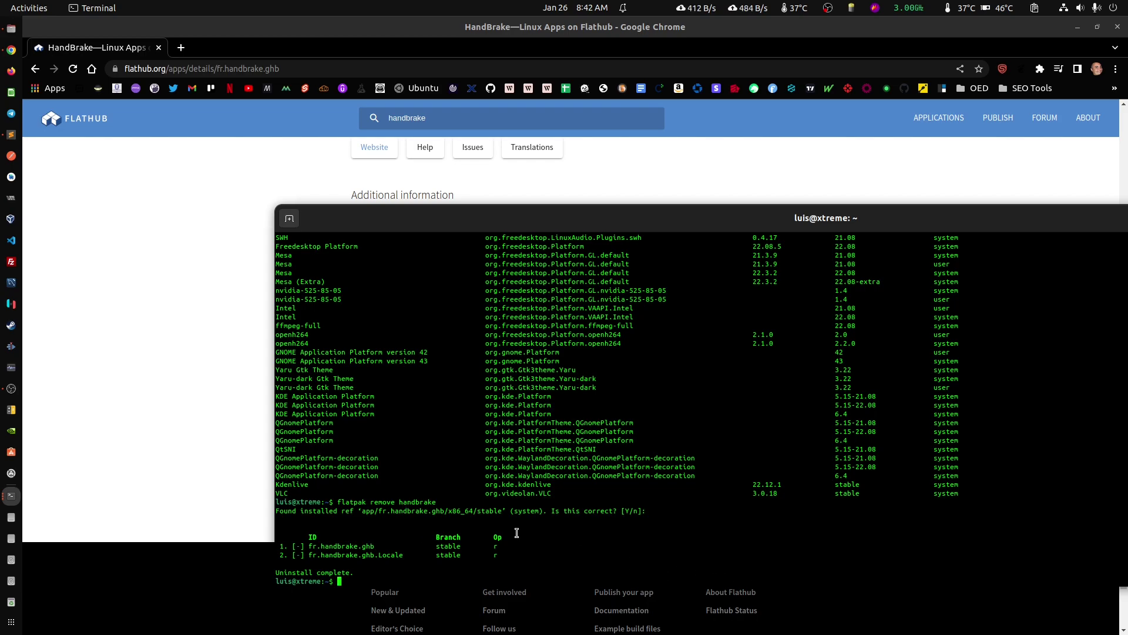
{"action": "type", "text": "sudo apt install flatpak"}
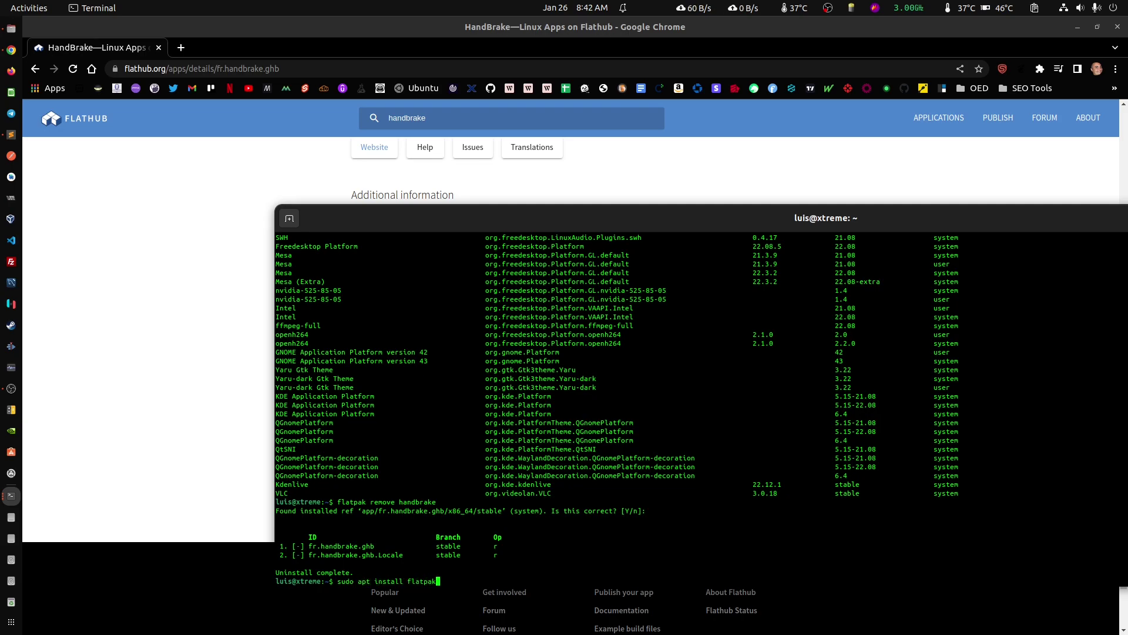
{"action": "key", "text": "BackSpace"}
{"action": "key", "text": "BackSpace"}
{"action": "key", "text": "BackSpace"}
{"action": "key", "text": "BackSpace"}
{"action": "key", "text": "BackSpace"}
{"action": "key", "text": "BackSpace"}
{"action": "key", "text": "BackSpace"}
{"action": "key", "text": "BackSpace"}
{"action": "key", "text": "BackSpace"}
{"action": "key", "text": "BackSpace"}
{"action": "key", "text": "BackSpace"}
{"action": "key", "text": "BackSpace"}
{"action": "key", "text": "BackSpace"}
{"action": "key", "text": "BackSpace"}
{"action": "key", "text": "BackSpace"}
{"action": "key", "text": "BackSpace"}
{"action": "key", "text": "BackSpace"}
{"action": "key", "text": "BackSpace"}
{"action": "key", "text": "BackSpace"}
{"action": "key", "text": "BackSpace"}
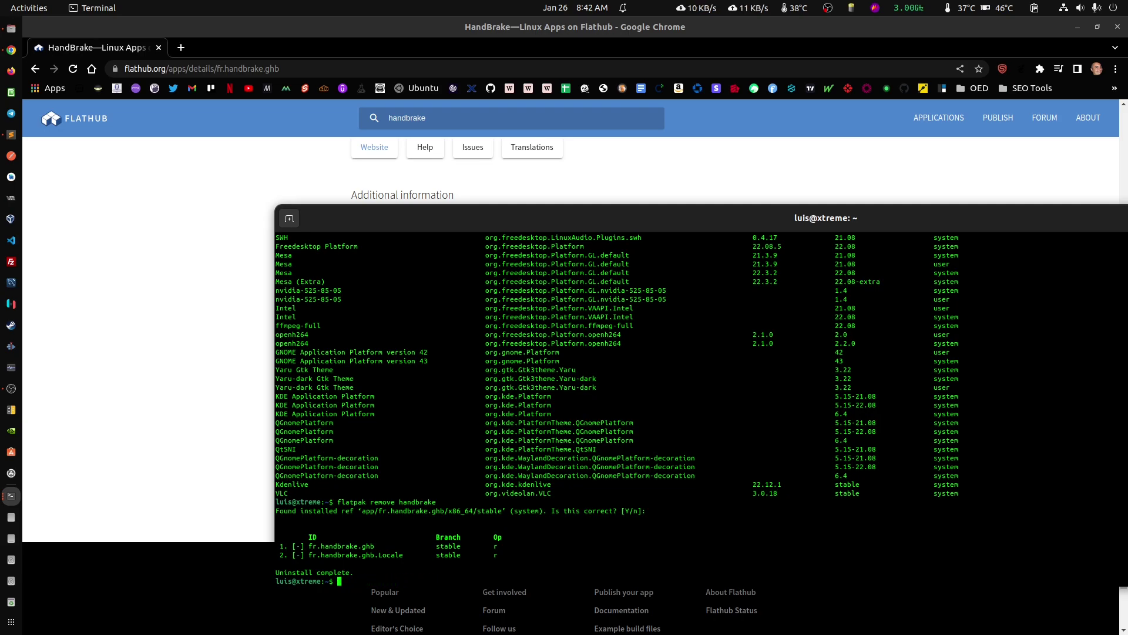
{"action": "key", "text": "F12"}
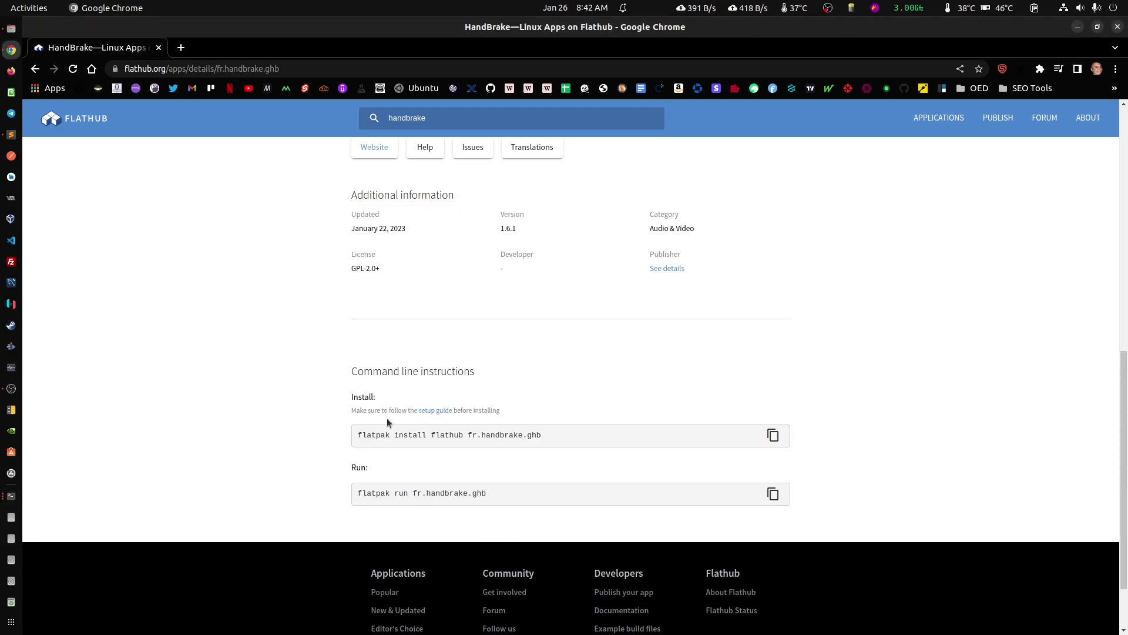
- Download HandBrake's flatpakref from Flathub, open it in Software, keep the Flathub source, and install
{"action": "scroll", "coordinate": [474, 453], "scroll_direction": "up", "scroll_amount": 10}
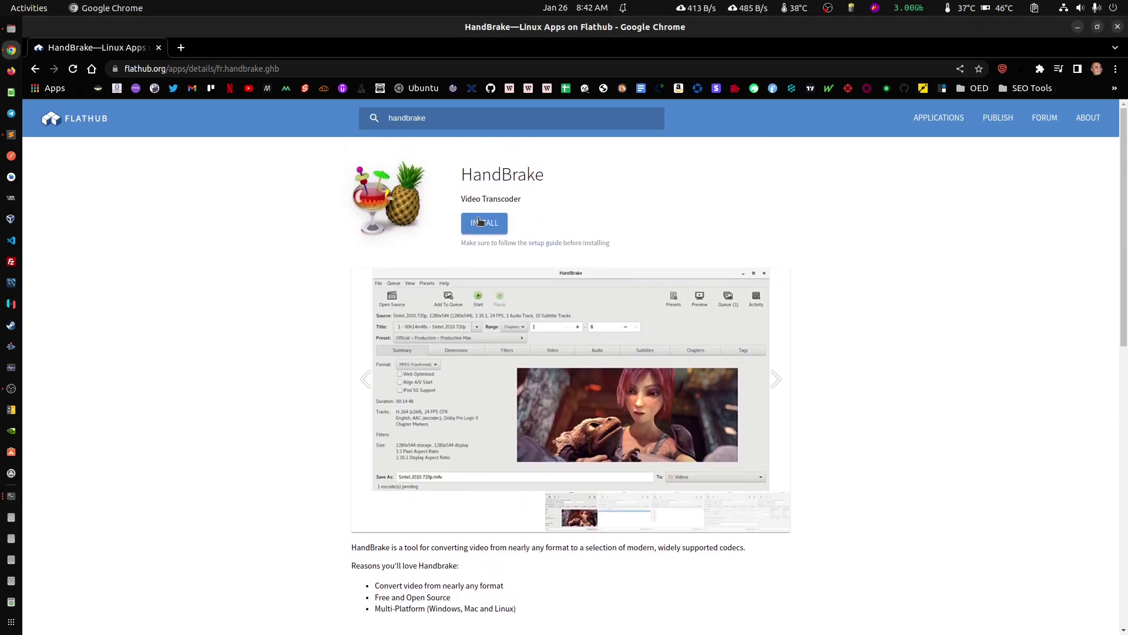
{"action": "left_click", "coordinate": [478, 222]}
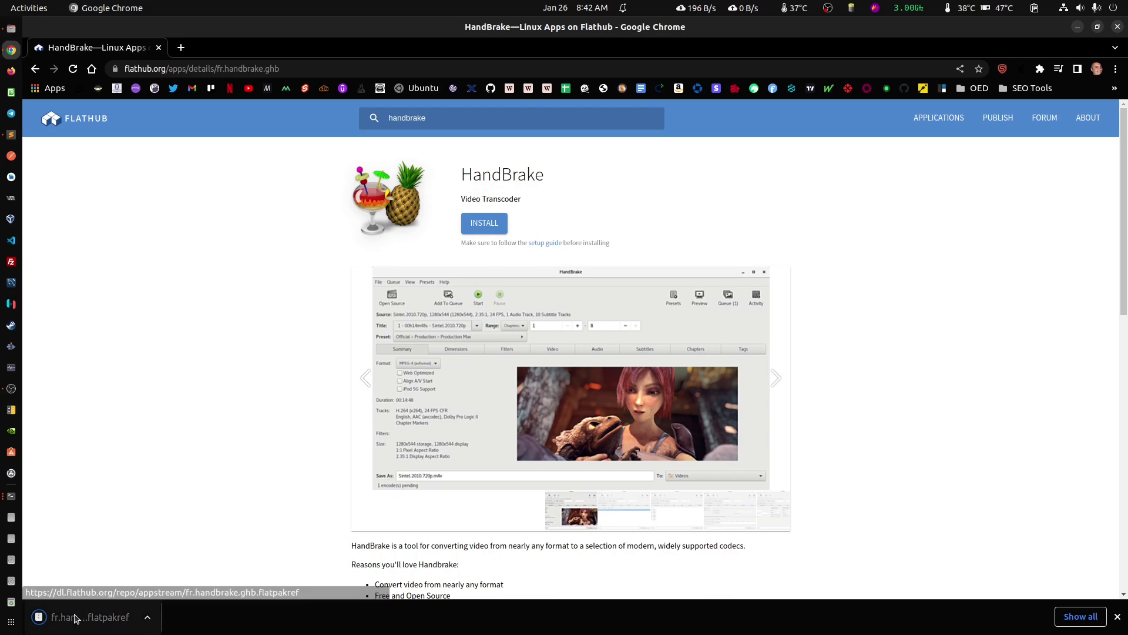
{"action": "left_click", "coordinate": [97, 616]}
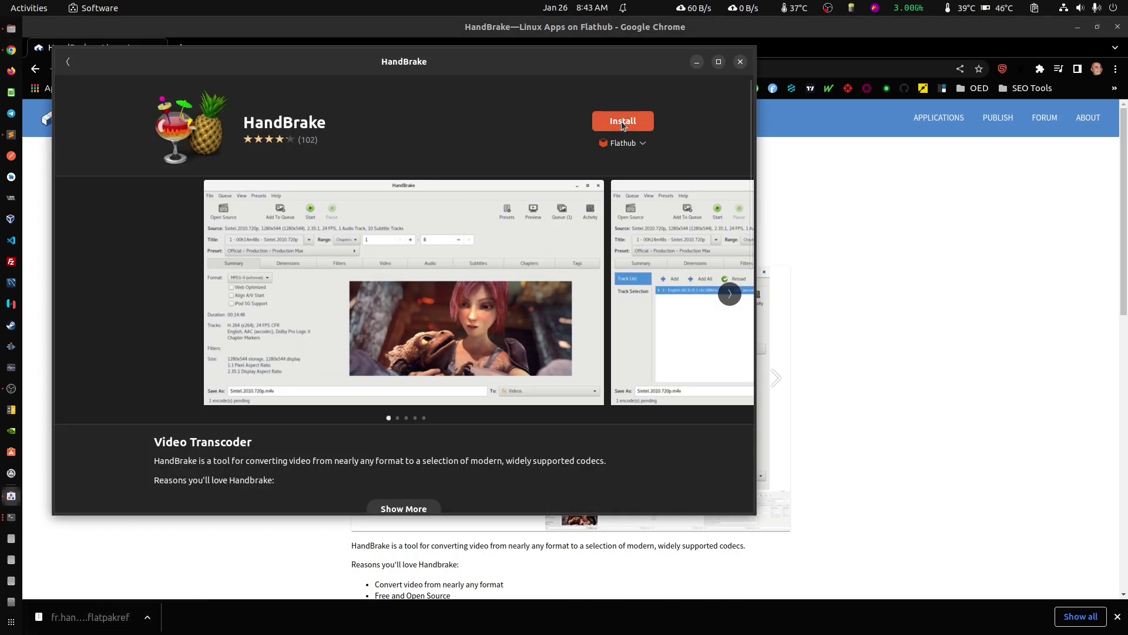
{"action": "left_click", "coordinate": [627, 147]}
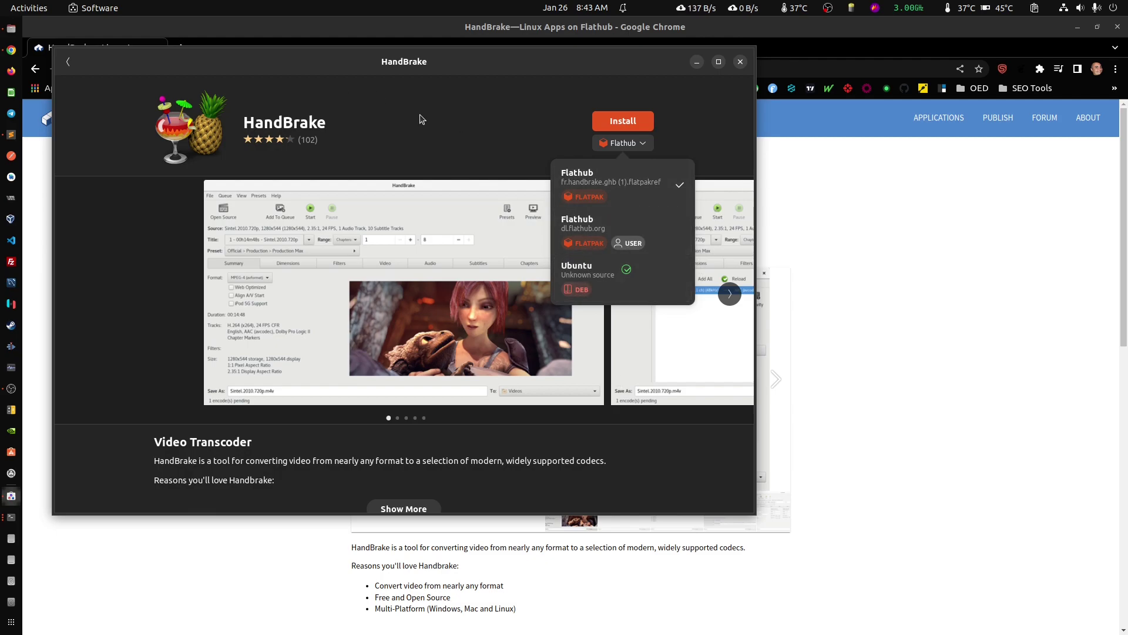
{"action": "left_click", "coordinate": [617, 139]}
{"action": "left_click", "coordinate": [633, 118]}
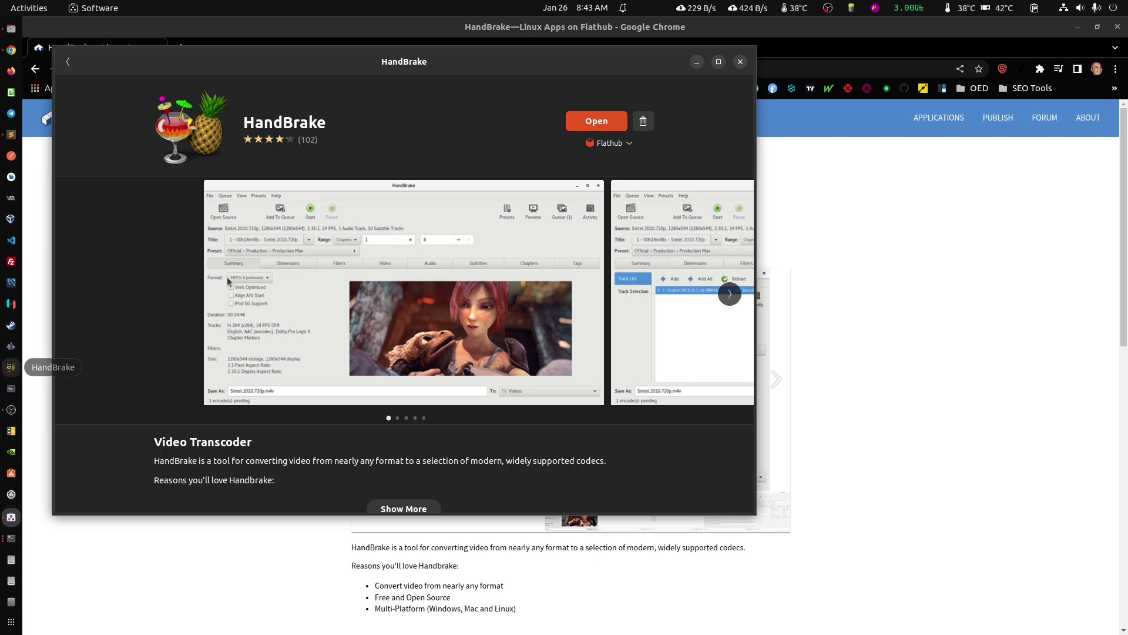
- Launch HandBrake and confirm in its About dialog that the version is 1.6.1
{"action": "left_click", "coordinate": [10, 368]}
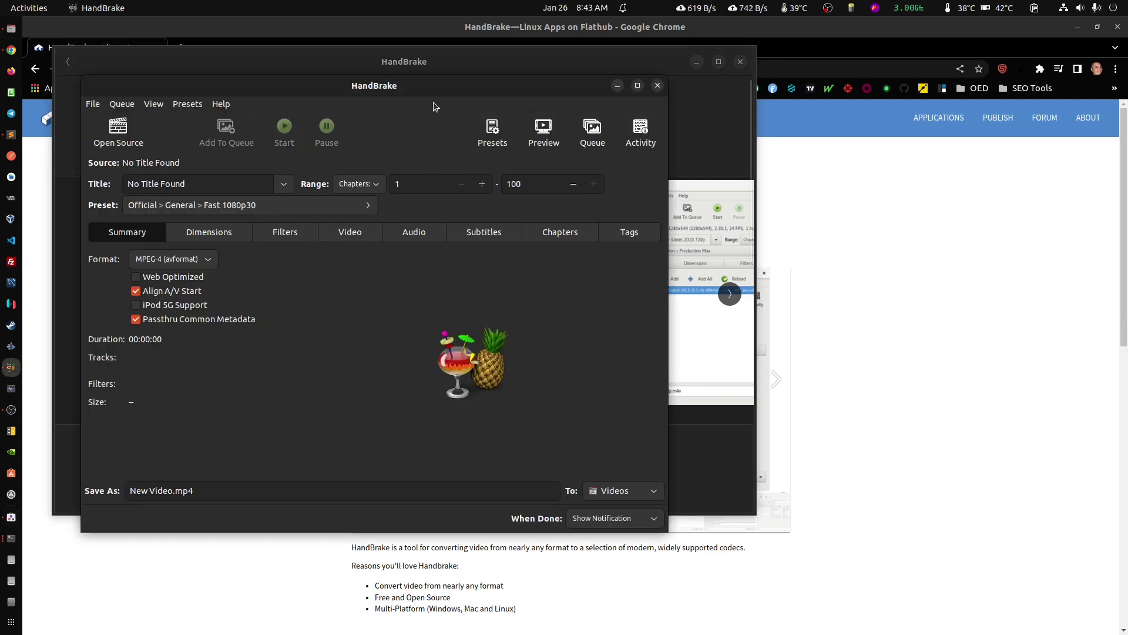
{"action": "left_click", "coordinate": [221, 104]}
{"action": "left_click", "coordinate": [234, 121]}
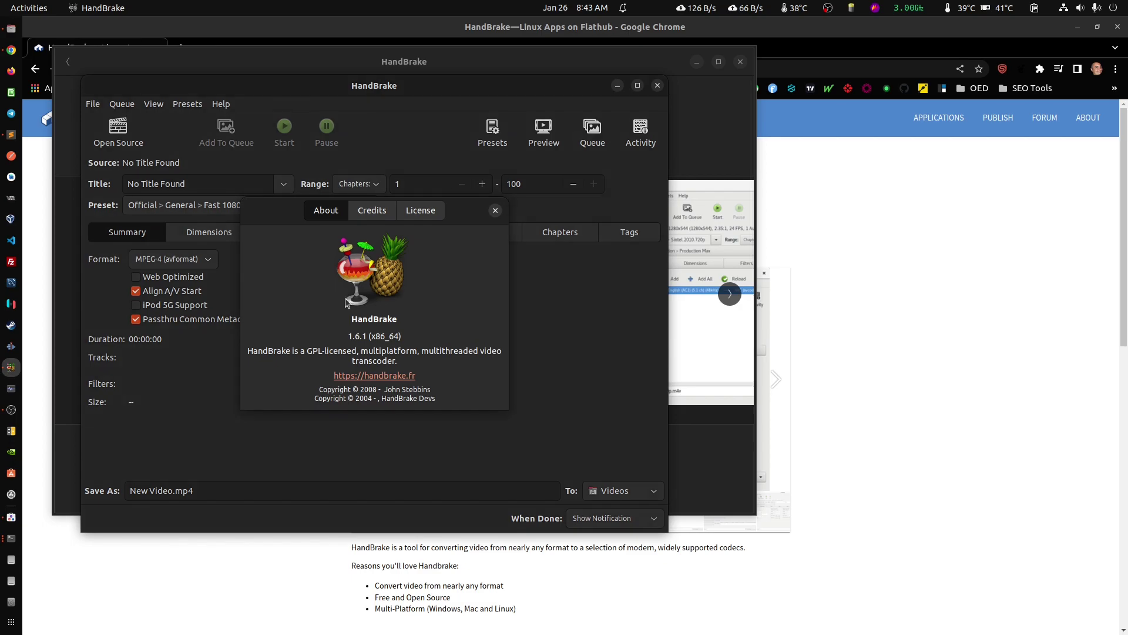
{"action": "left_click_drag", "start_coordinate": [346, 336], "coordinate": [418, 336]}
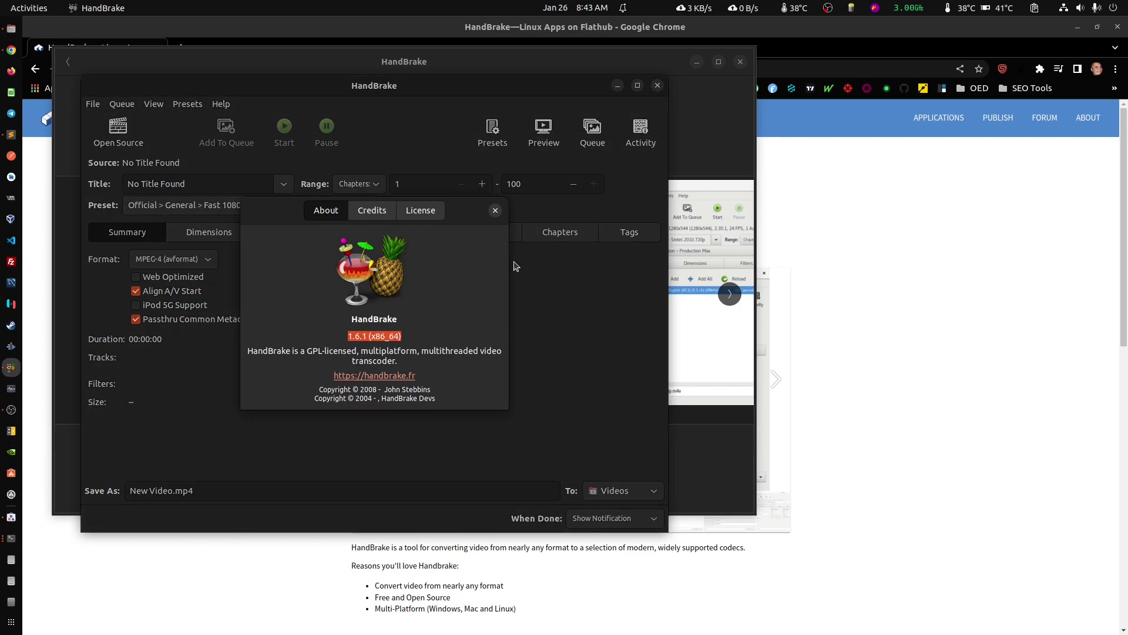
{"action": "left_click", "coordinate": [495, 210]}
- Close HandBrake and the Software window to return to the Flathub page
{"action": "left_click", "coordinate": [658, 86]}
{"action": "left_click_drag", "start_coordinate": [662, 70], "coordinate": [700, 127]}
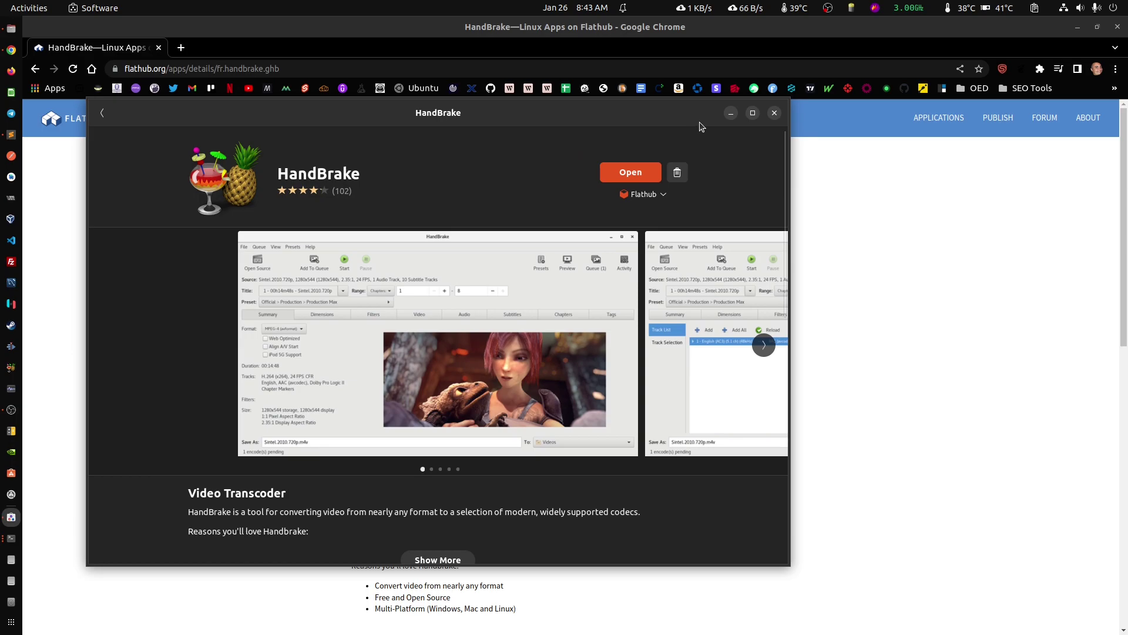
{"action": "left_click", "coordinate": [773, 115]}
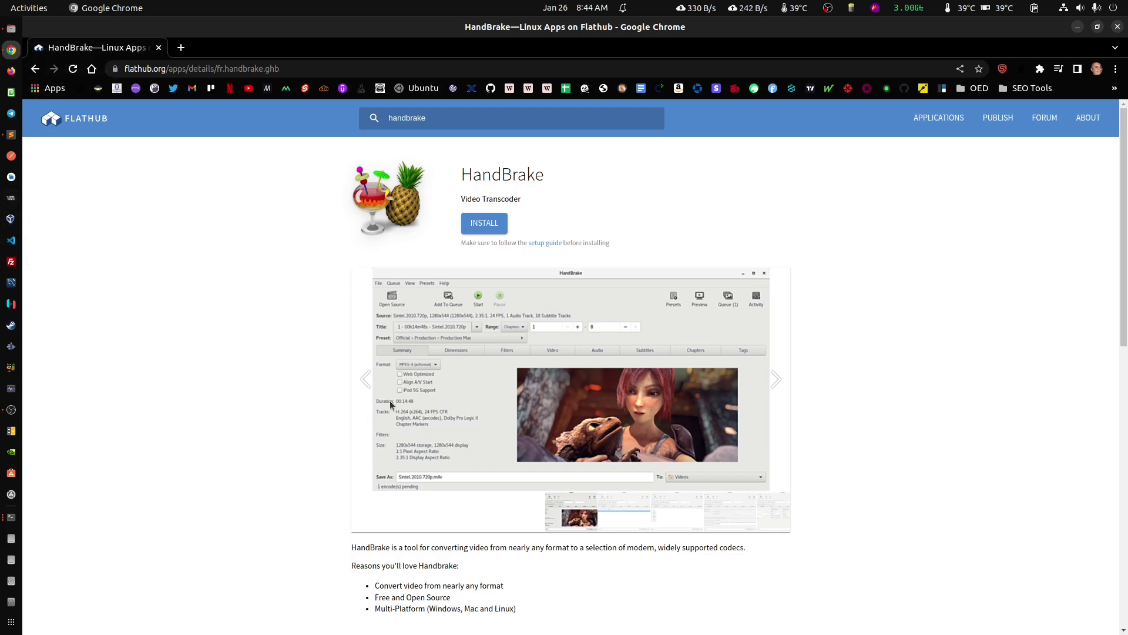
- Open the Home folder in Files from the dock
{"action": "left_click", "coordinate": [11, 28]}
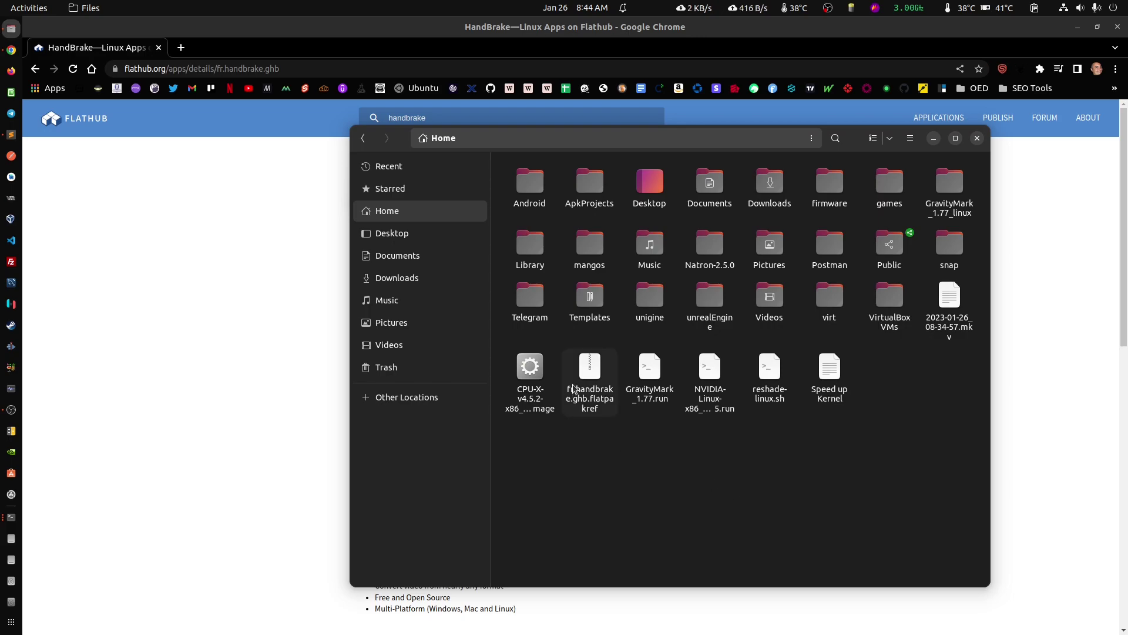
{"action": "left_click", "coordinate": [592, 396]}
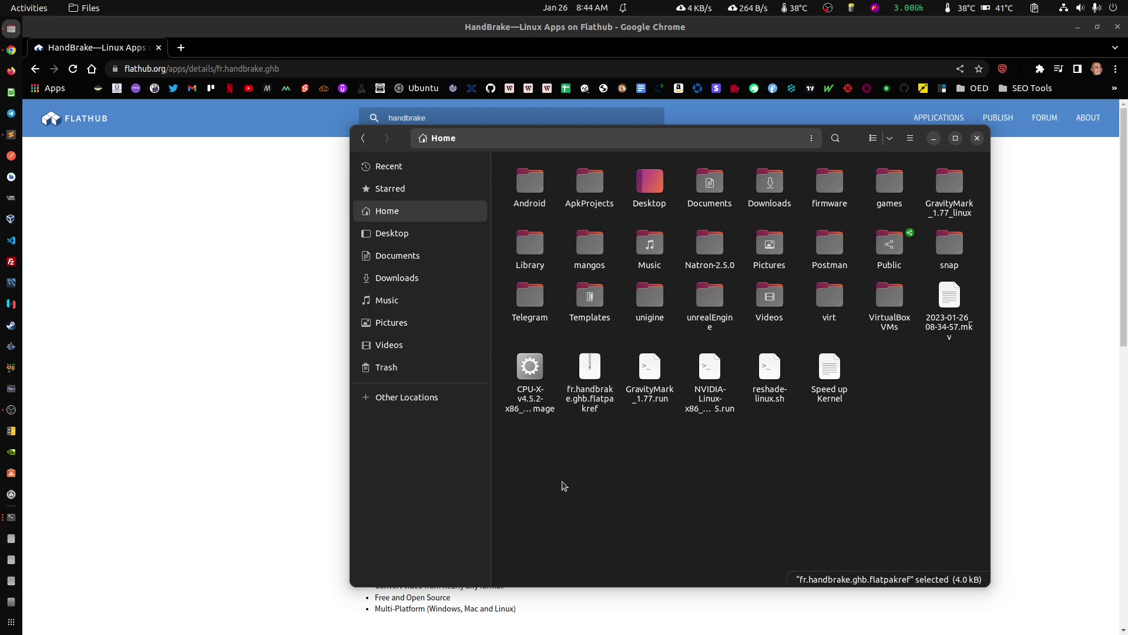
{"action": "left_click", "coordinate": [561, 487]}
{"action": "left_click", "coordinate": [539, 409]}
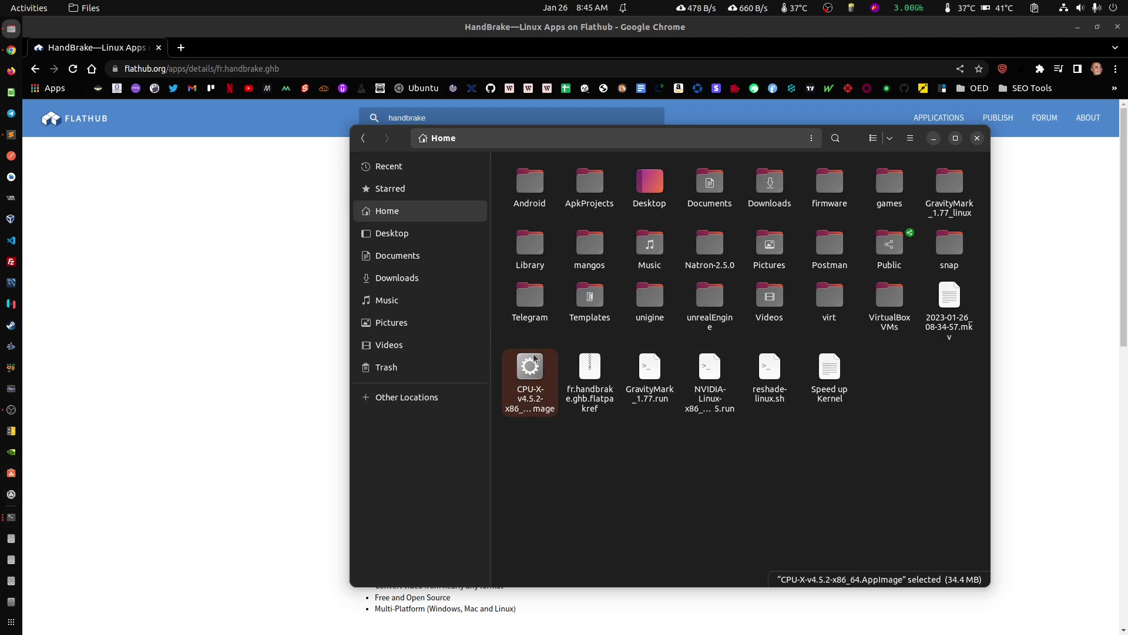
{"action": "left_click", "coordinate": [536, 457]}
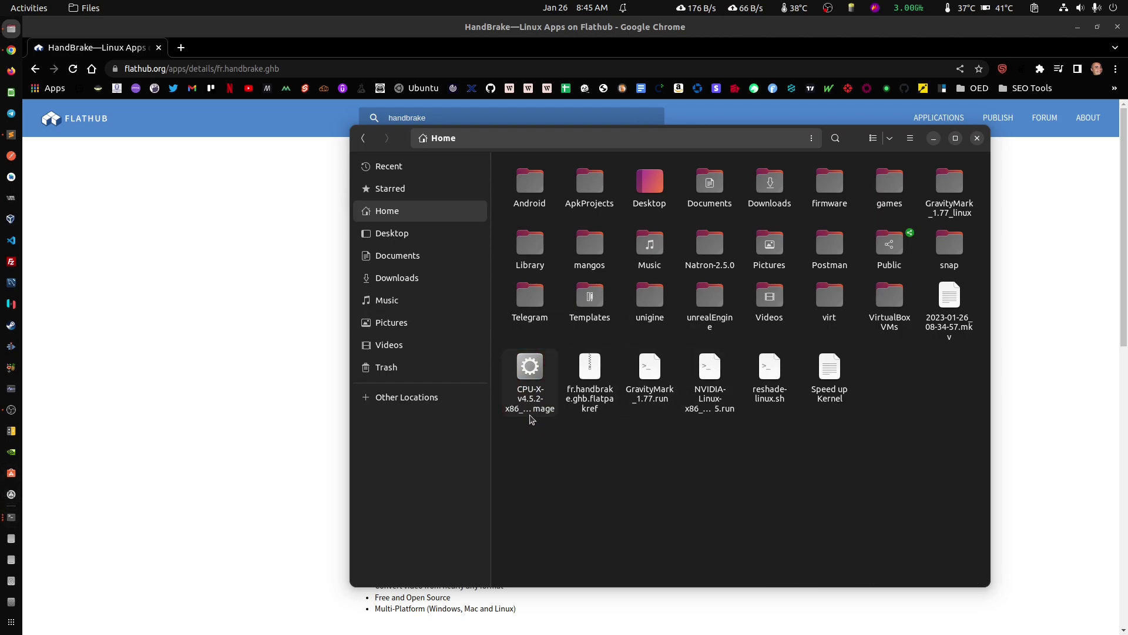
{"action": "left_click", "coordinate": [532, 382]}
{"action": "right_click", "coordinate": [531, 381]}
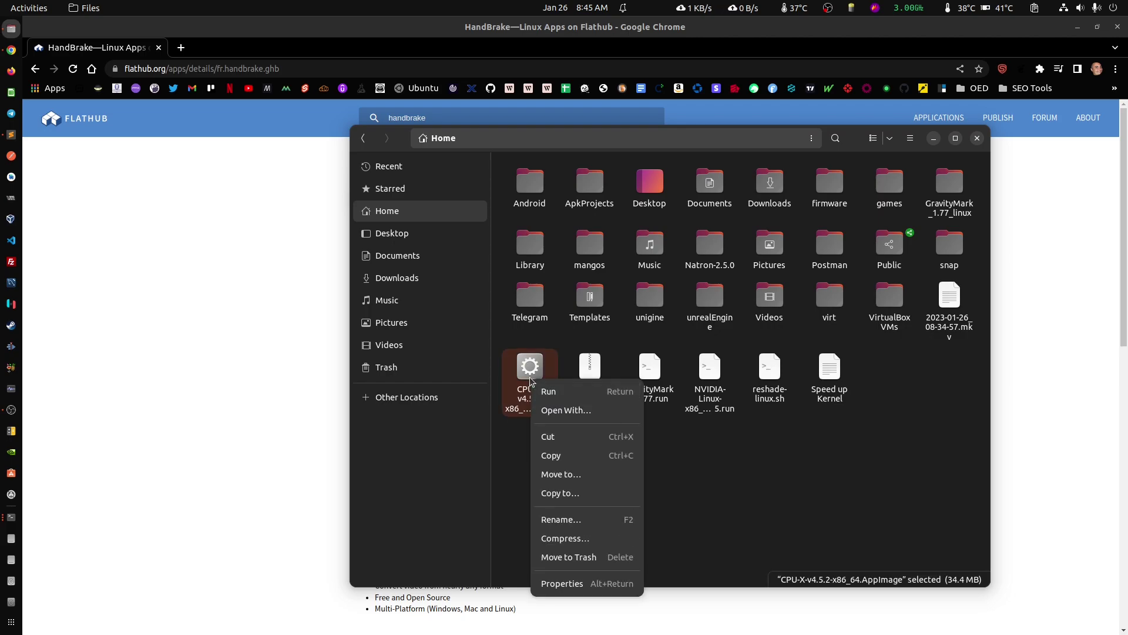
{"action": "left_click", "coordinate": [553, 586]}
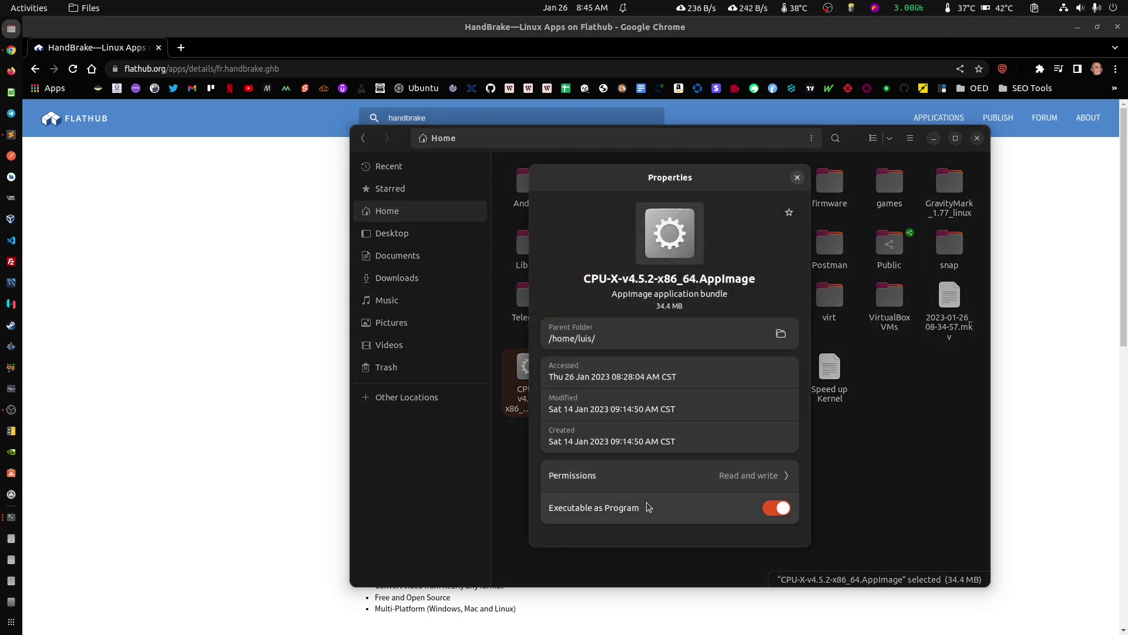
{"action": "left_click", "coordinate": [798, 177]}
{"action": "double_click", "coordinate": [533, 382]}
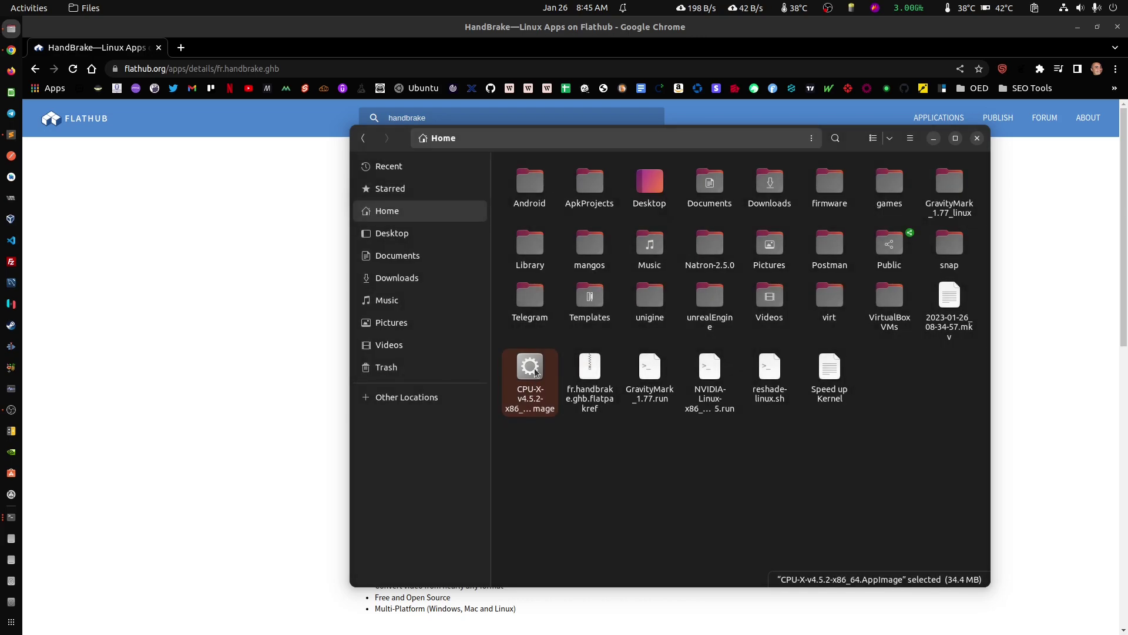
{"action": "type", "text": "*******"}
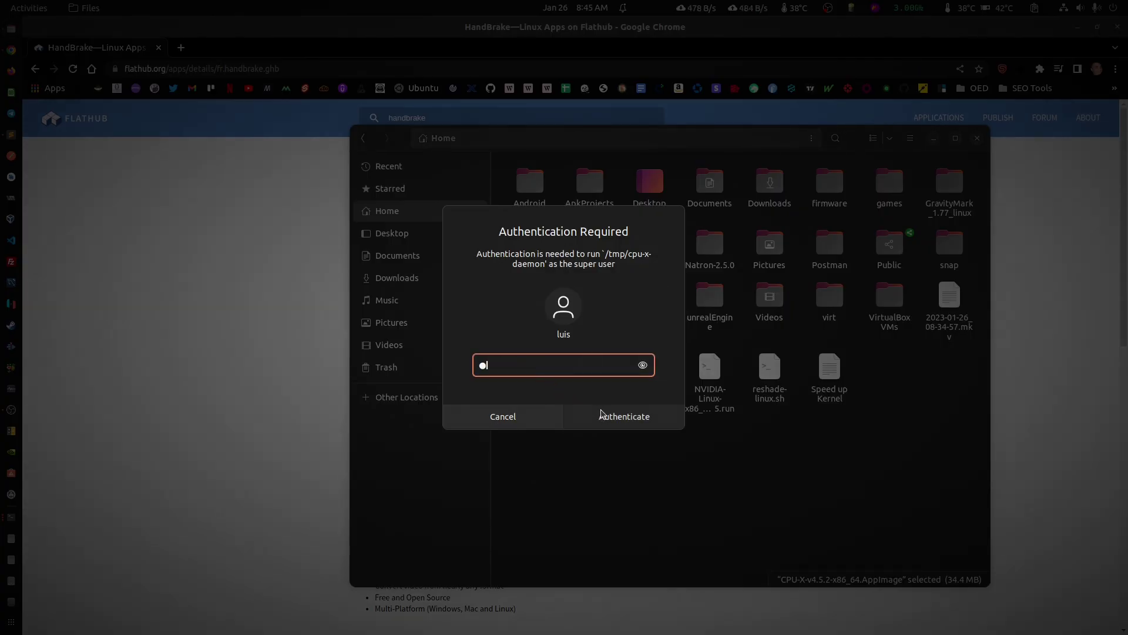
{"action": "left_click", "coordinate": [602, 415]}
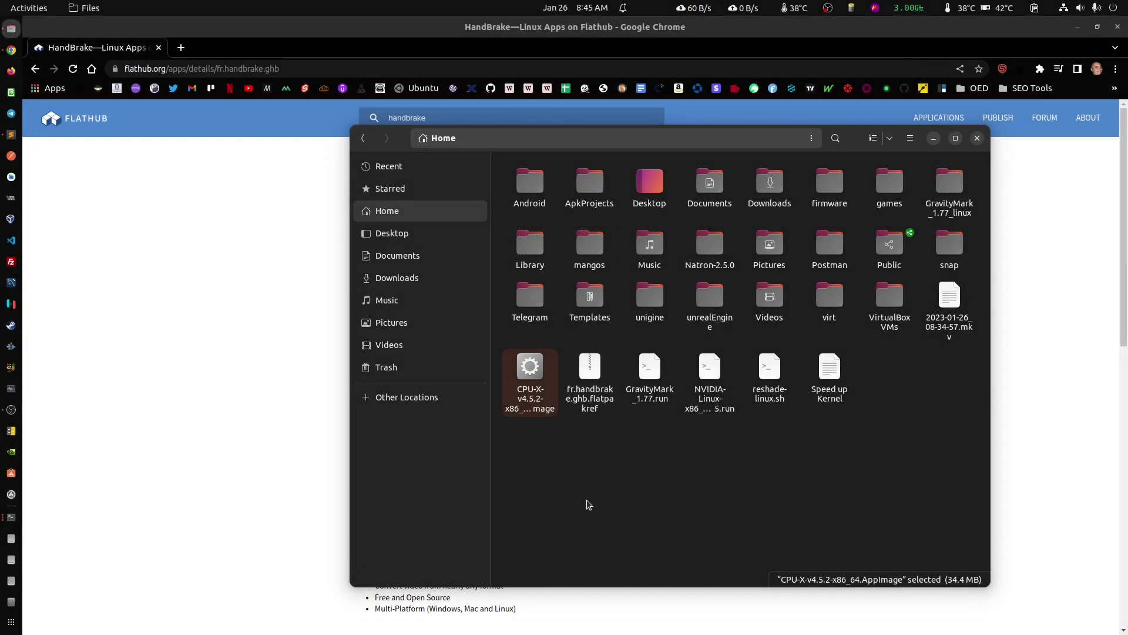
{"action": "left_click_drag", "start_coordinate": [548, 198], "coordinate": [506, 179]}
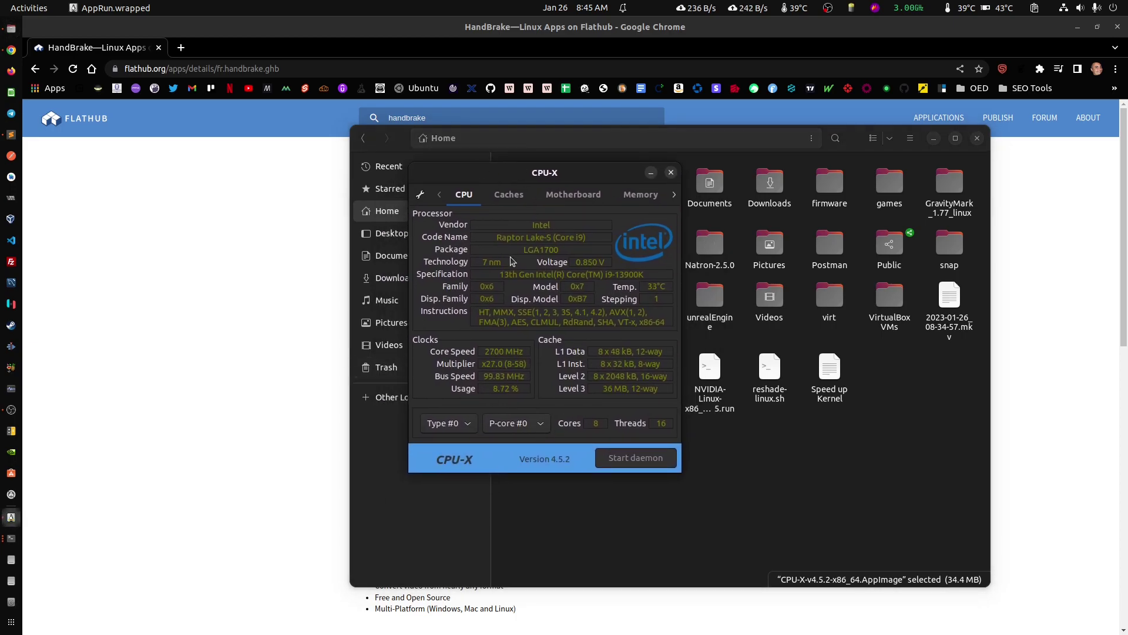
{"action": "left_click", "coordinate": [508, 194]}
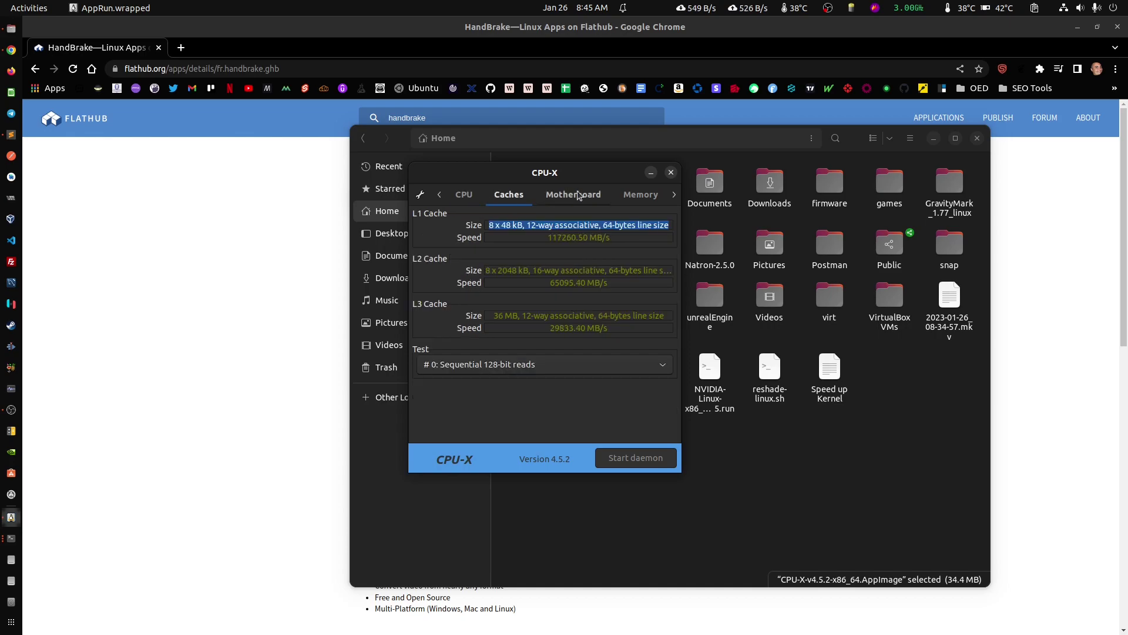
{"action": "left_click", "coordinate": [579, 195]}
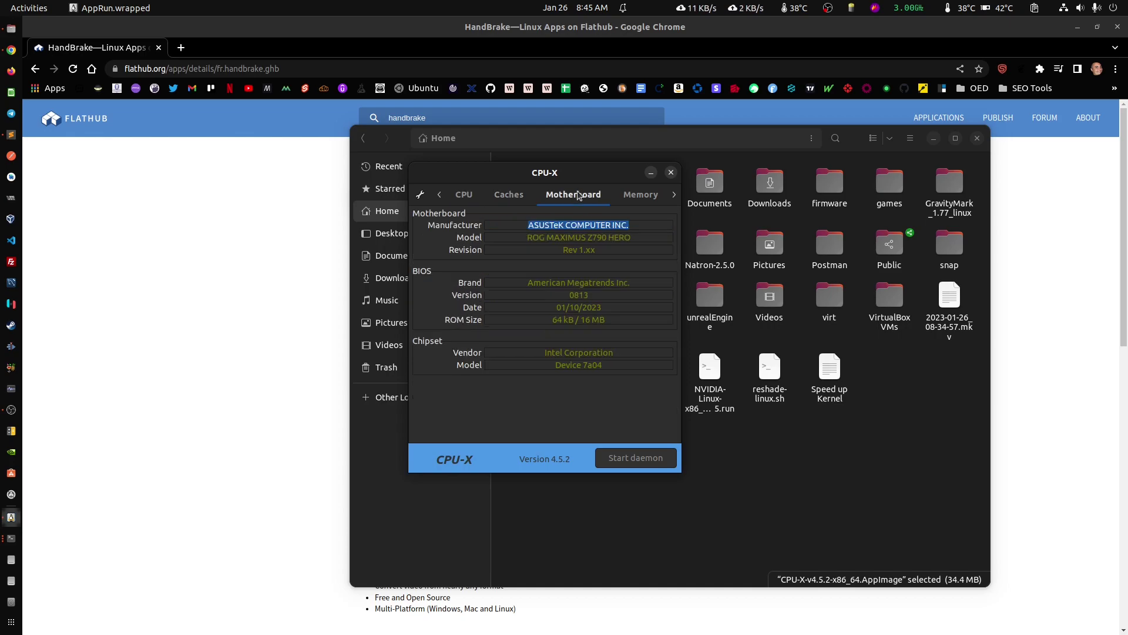
{"action": "left_click", "coordinate": [657, 198]}
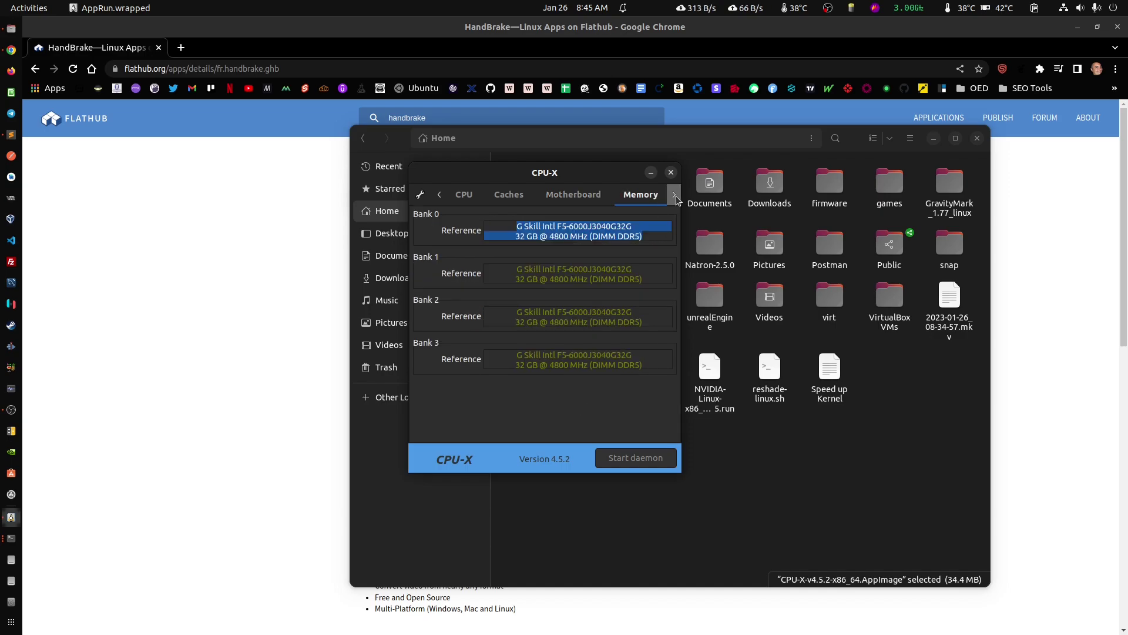
{"action": "left_click", "coordinate": [676, 196]}
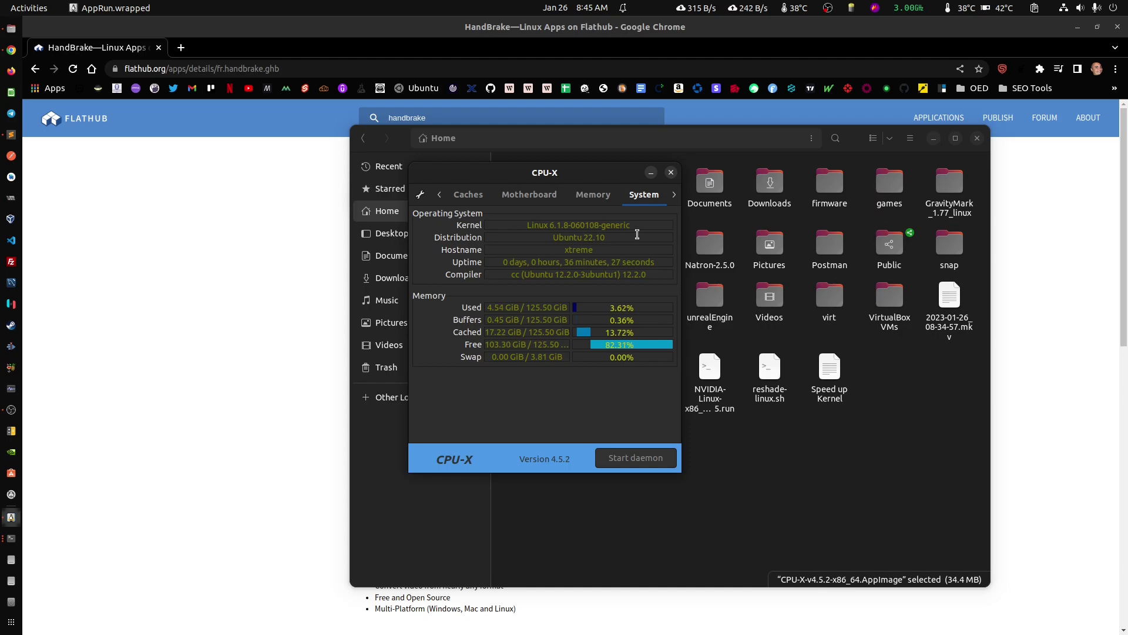
{"action": "left_click", "coordinate": [670, 172]}
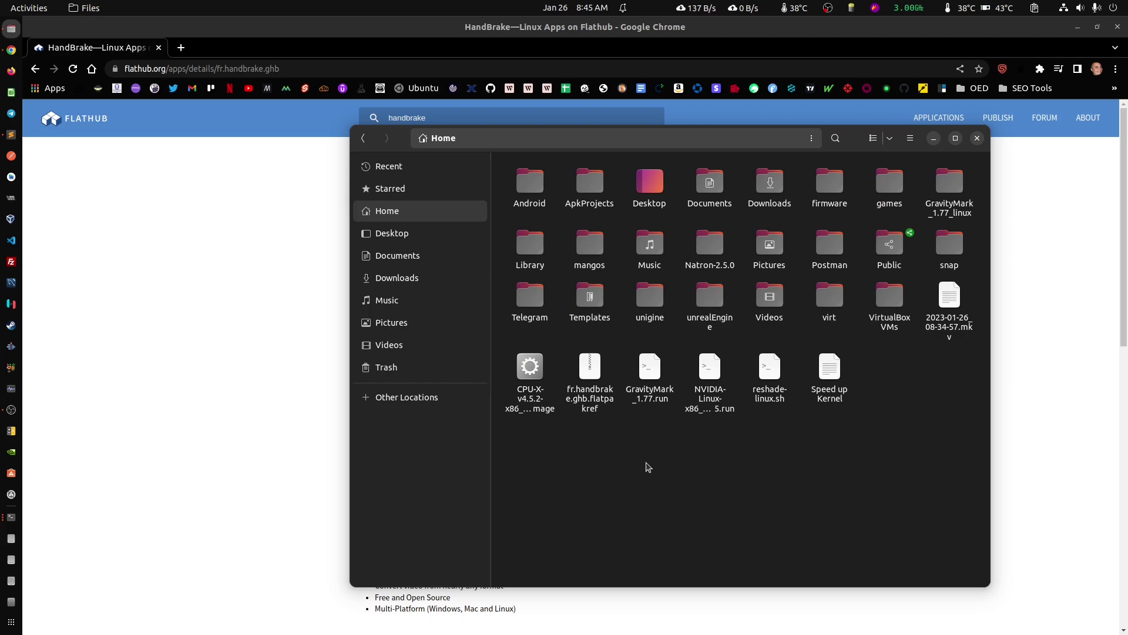
- Make the NVIDIA installer executable as a program and check GravityMark_1.77.run's permissions
{"action": "left_click", "coordinate": [654, 388]}
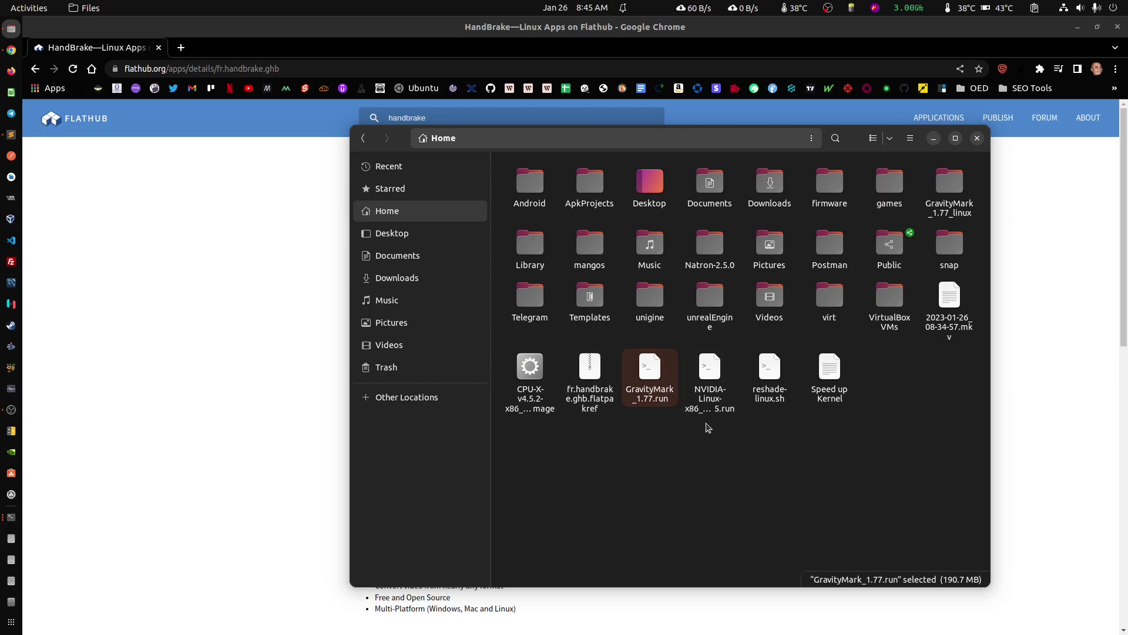
{"action": "left_click", "coordinate": [711, 406]}
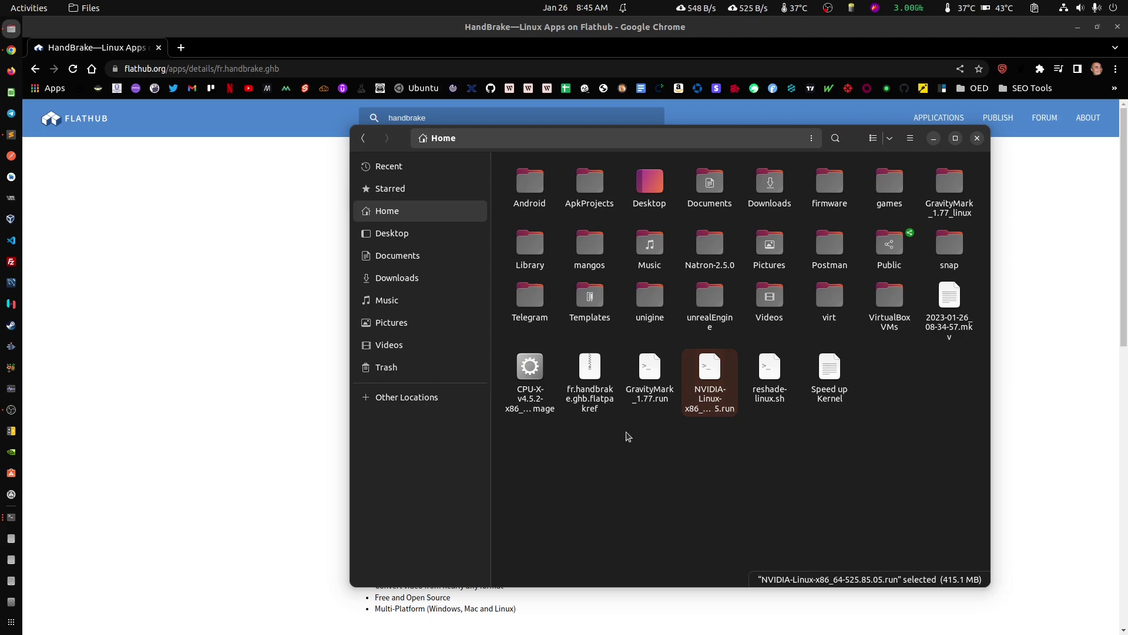
{"action": "left_click", "coordinate": [691, 450]}
{"action": "left_click", "coordinate": [529, 376]}
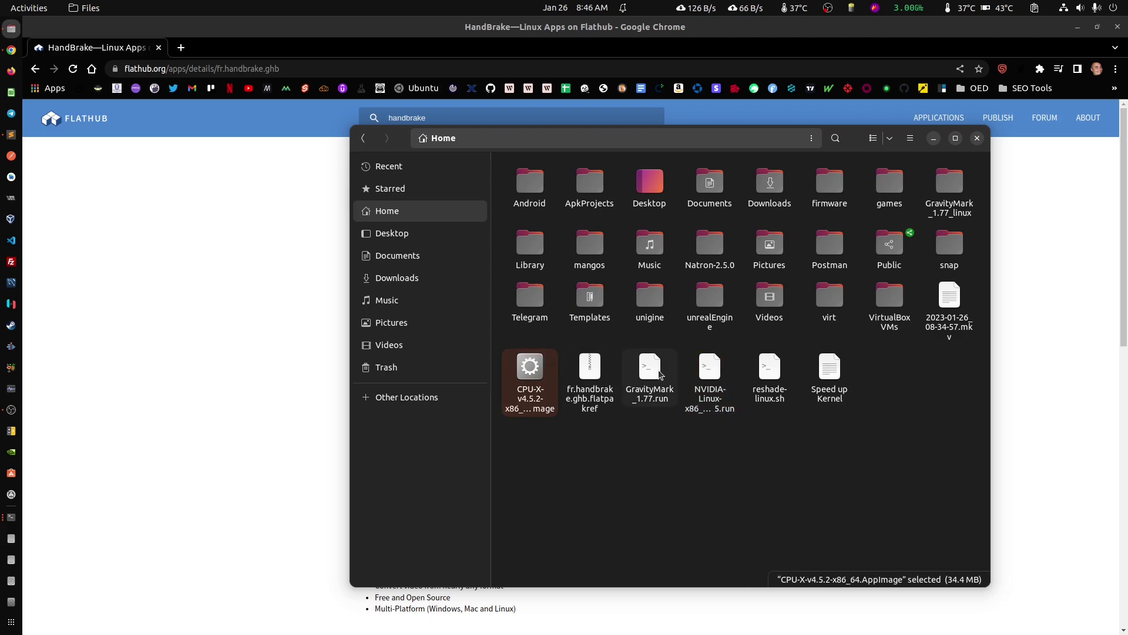
{"action": "right_click", "coordinate": [705, 381]}
{"action": "left_click", "coordinate": [730, 601]}
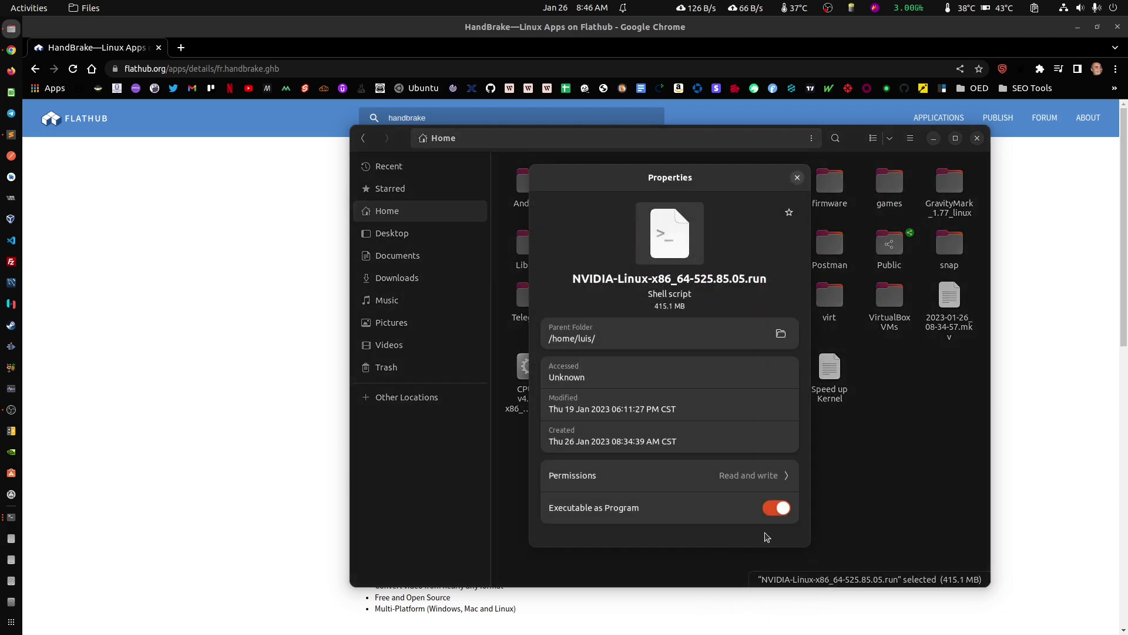
{"action": "left_click", "coordinate": [750, 515]}
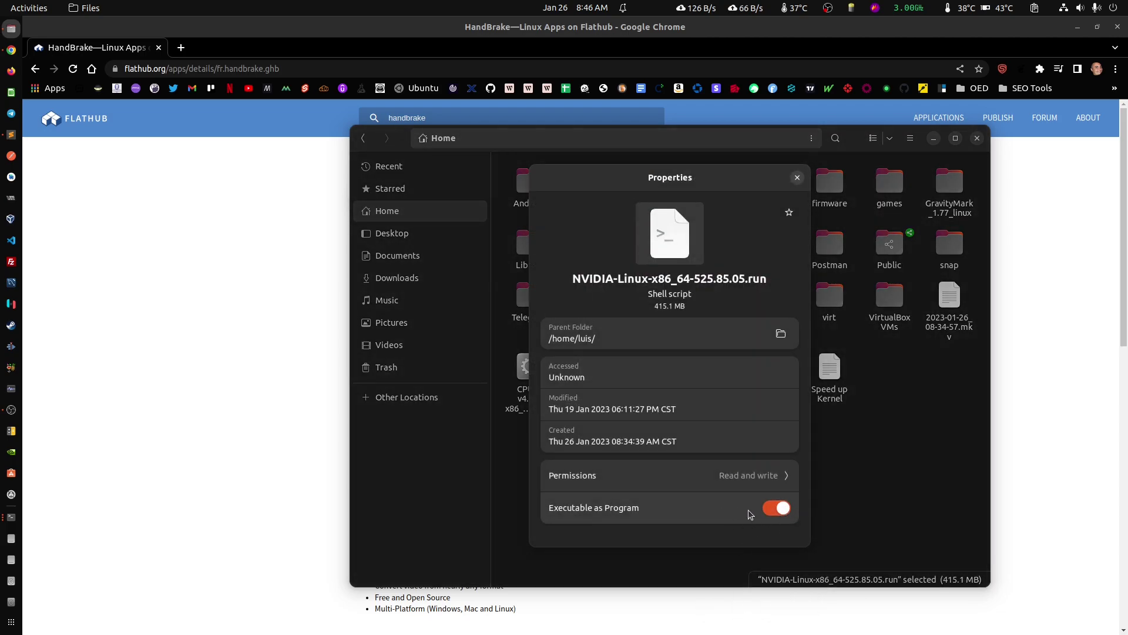
{"action": "left_click", "coordinate": [797, 178]}
{"action": "right_click", "coordinate": [659, 376]}
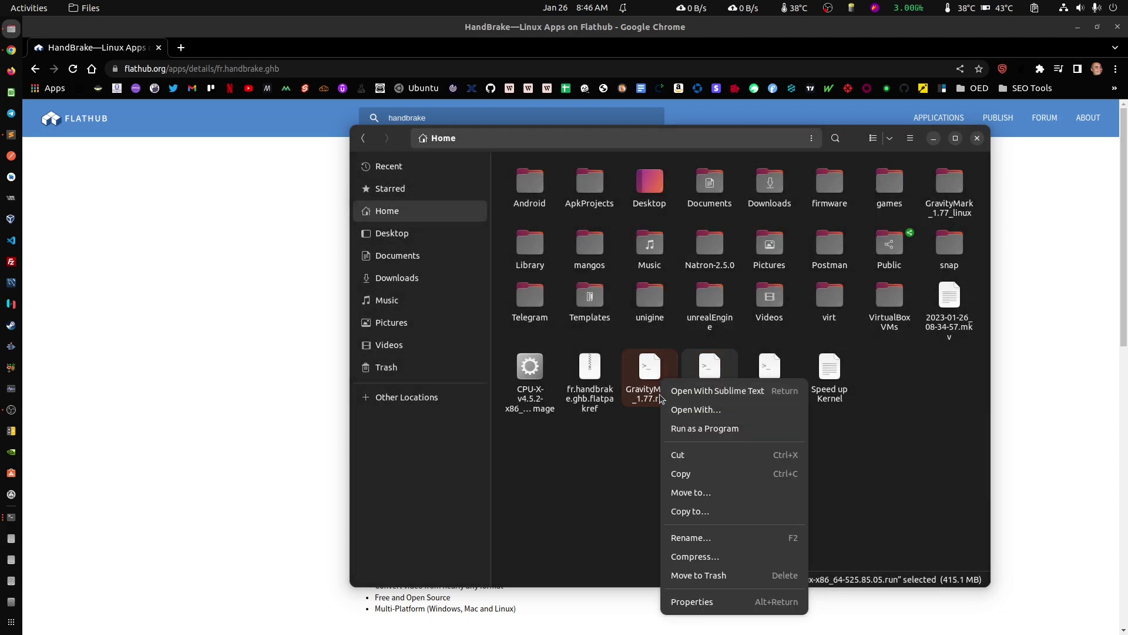
{"action": "left_click", "coordinate": [667, 601]}
{"action": "key", "text": "Escape"}
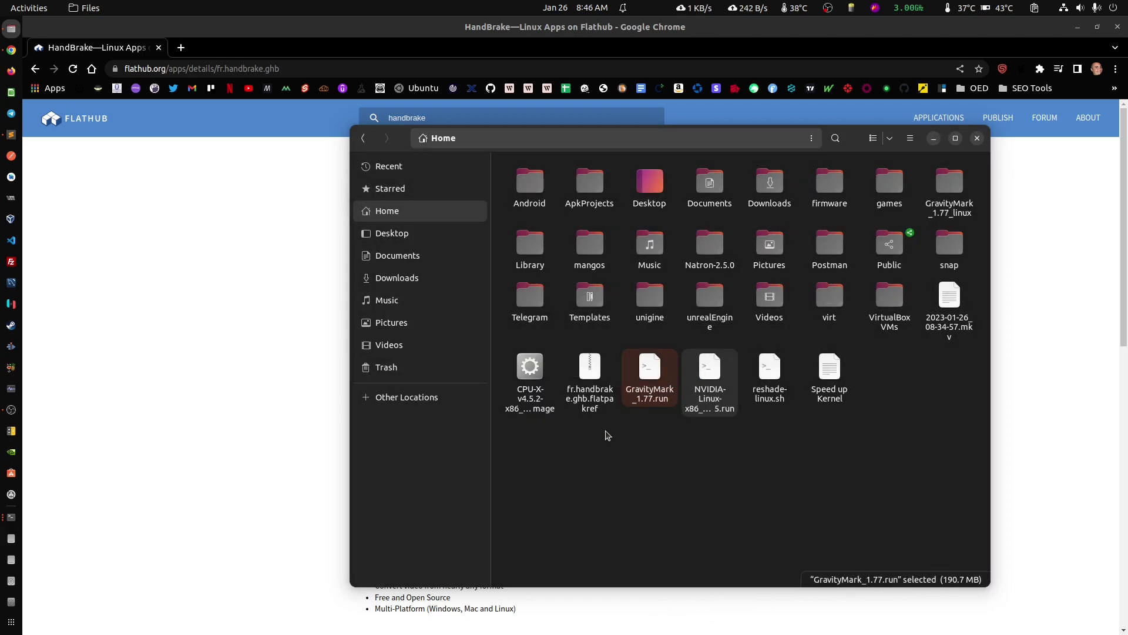
- Open a terminal in the Home folder from the Files context menu
{"action": "left_click", "coordinate": [640, 349]}
{"action": "right_click", "coordinate": [590, 450]}
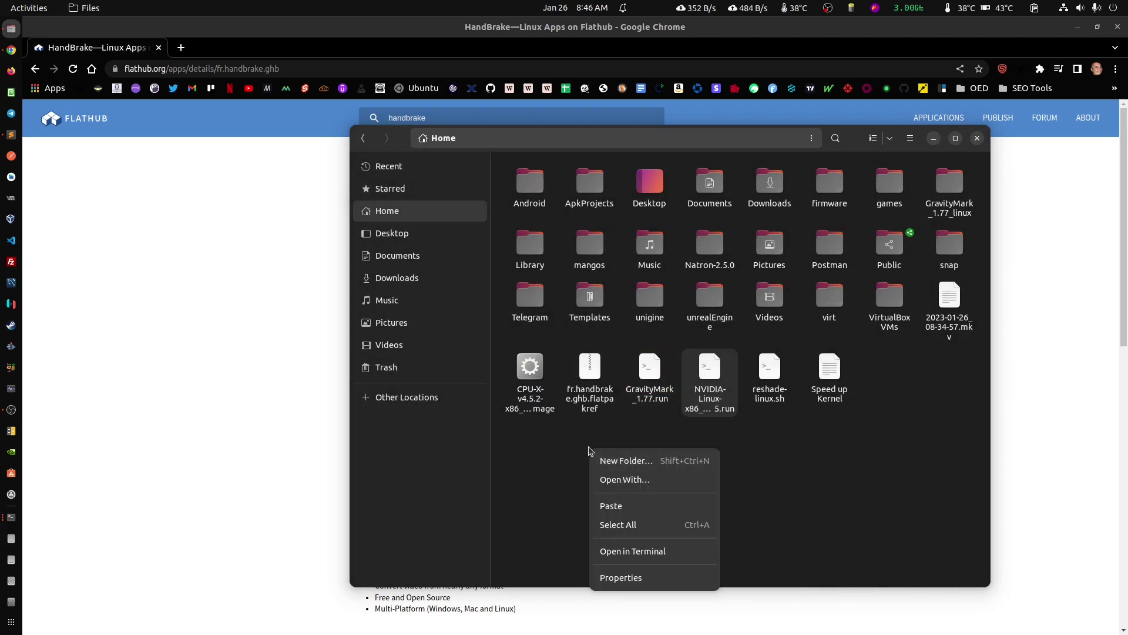
{"action": "left_click", "coordinate": [644, 559]}
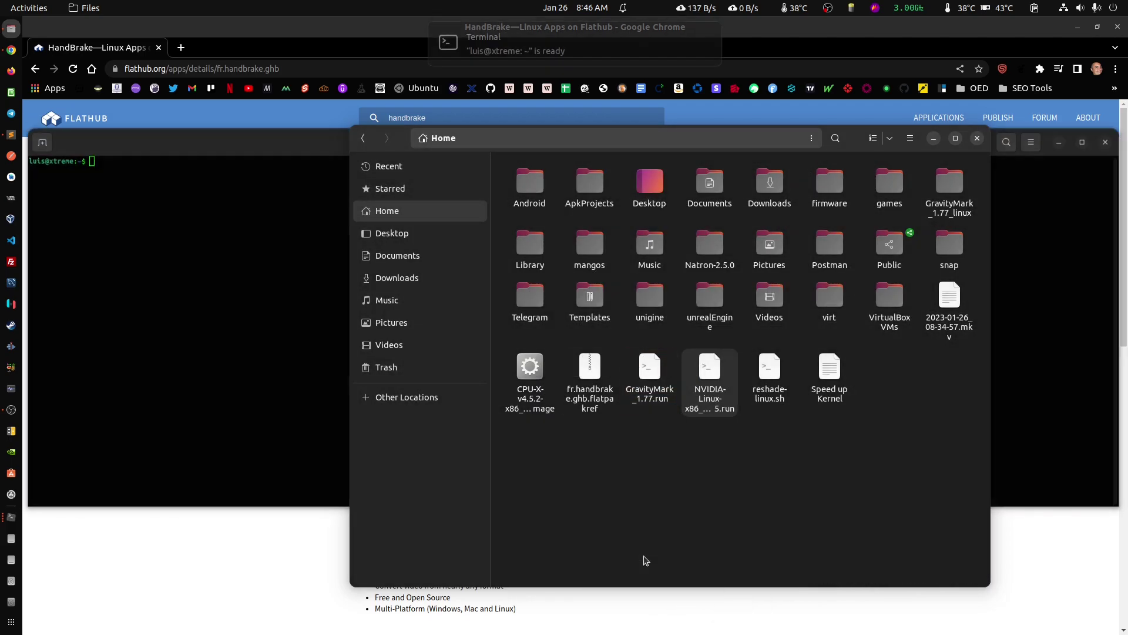
- Run ./GravityMark_1.77.run in the terminal and answer y to accept its license
{"action": "left_click", "coordinate": [251, 302]}
{"action": "type", "text": "./Gra"}
{"action": "key", "text": "Tab"}
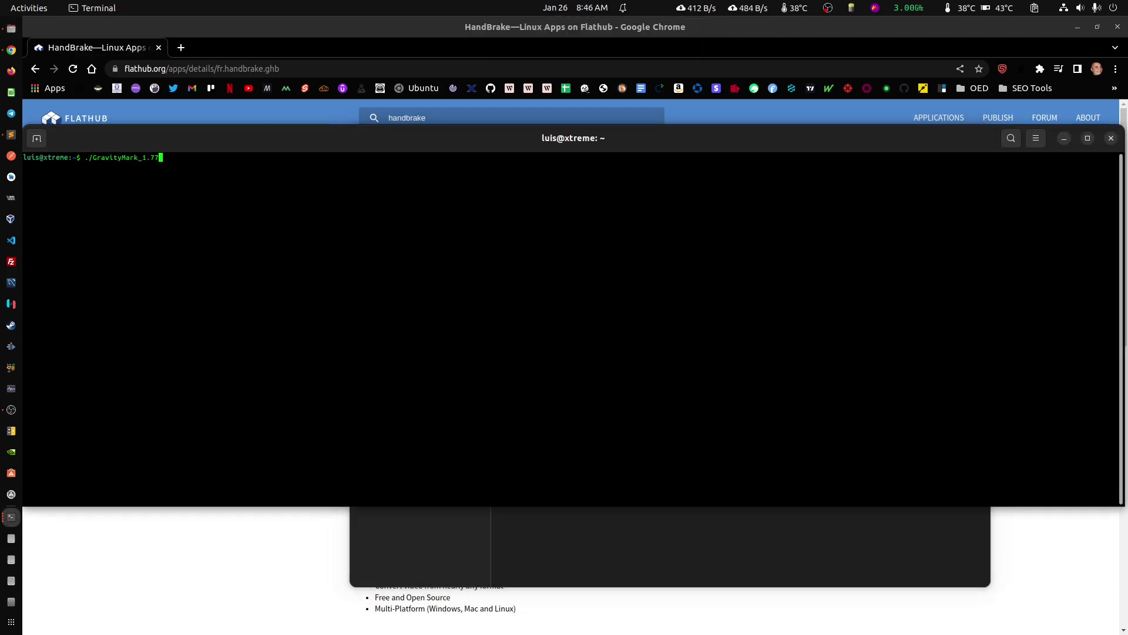
{"action": "type", "text": "."}
{"action": "key", "text": "Tab"}
{"action": "key", "text": "Right"}
{"action": "key", "text": "End"}
{"action": "key", "text": "Return"}
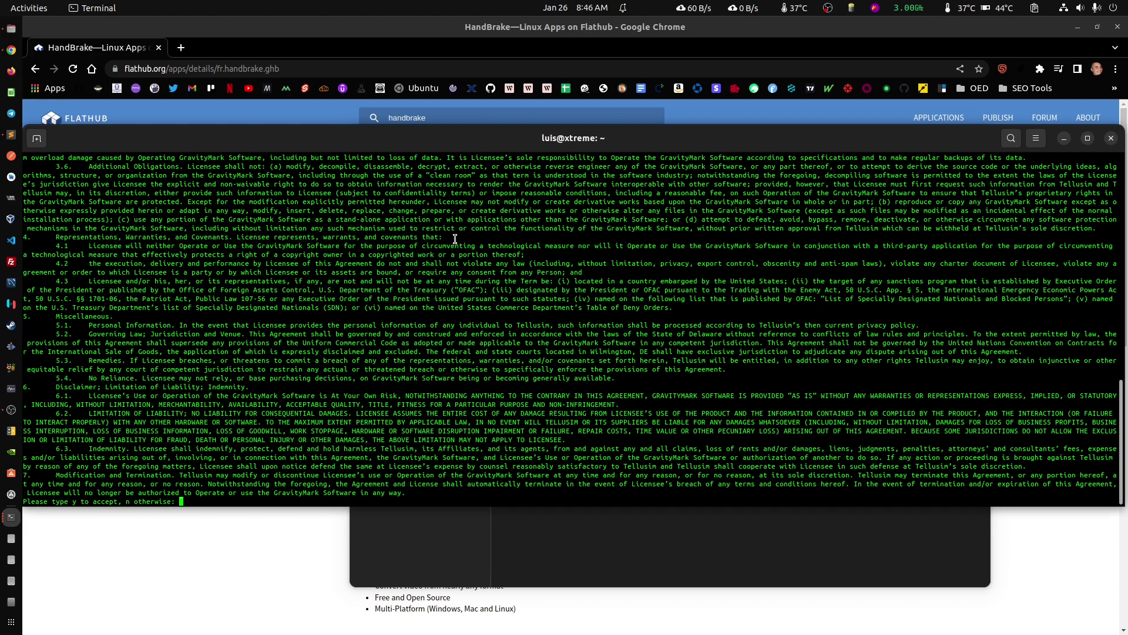
{"action": "type", "text": "y"}
{"action": "key", "text": "Return"}
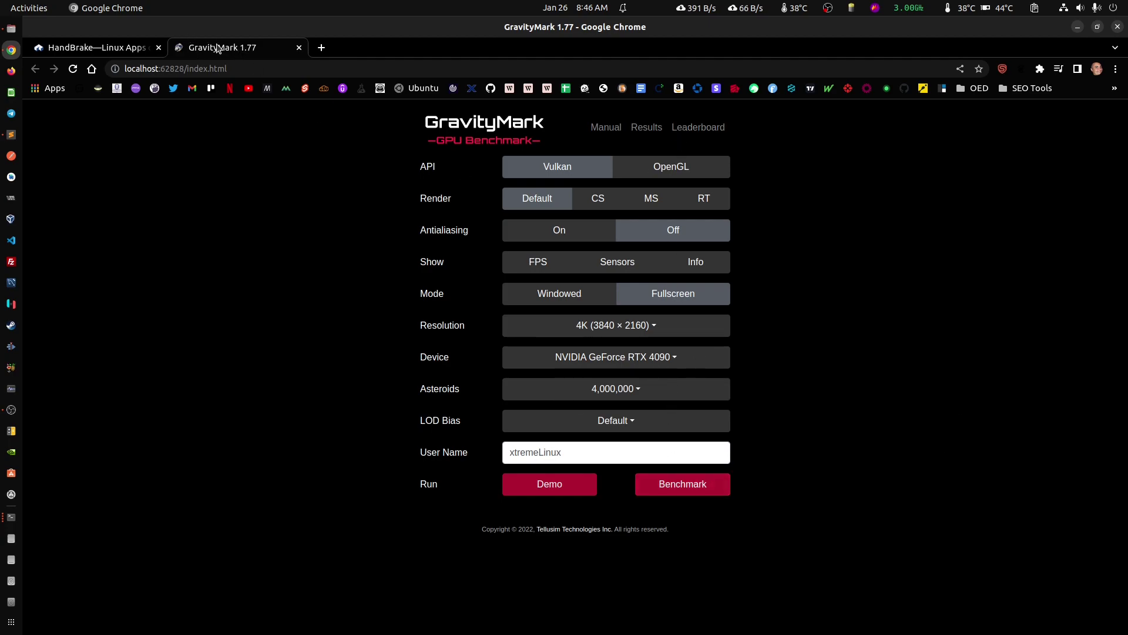
- Close the GravityMark 1.77 tab and bring the Home folder back up in Files
{"action": "middle_click", "coordinate": [244, 49]}
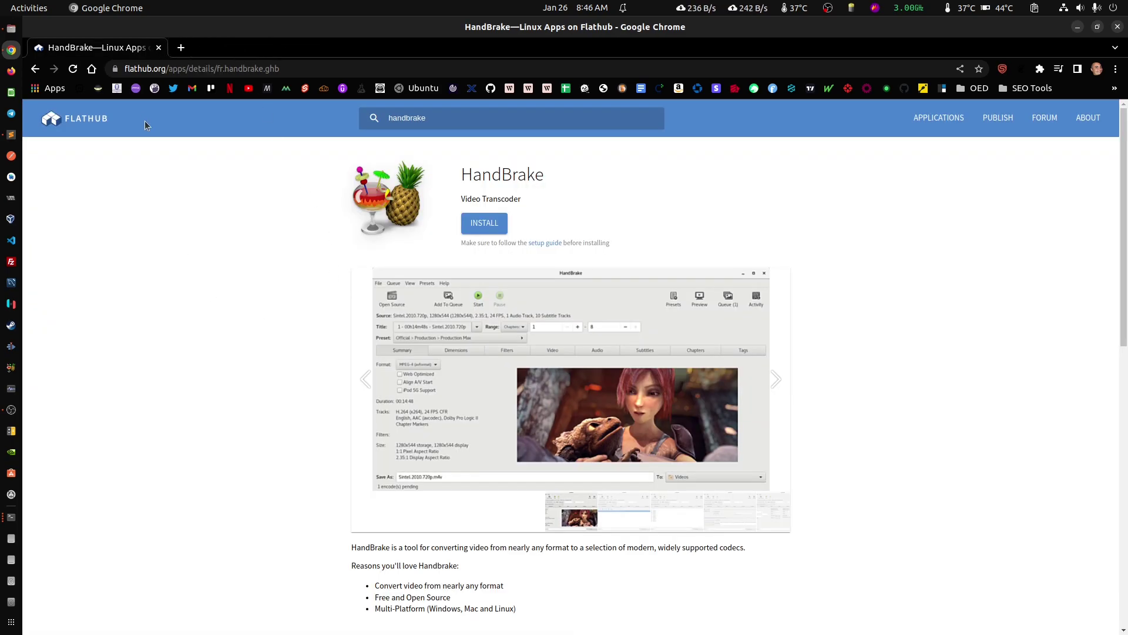
{"action": "left_click", "coordinate": [11, 28]}
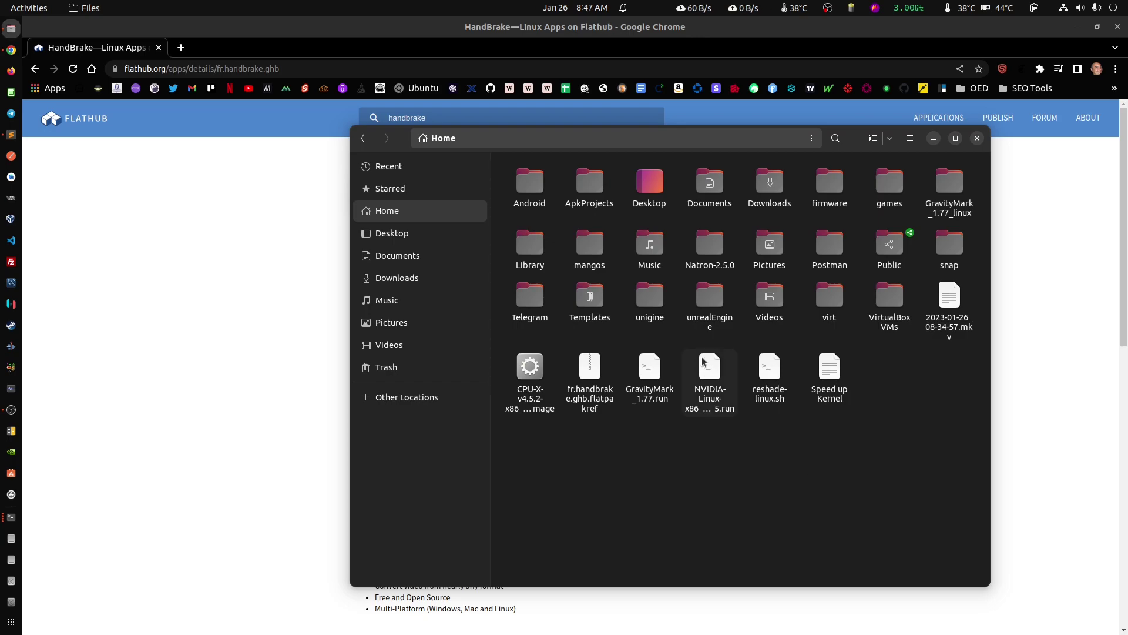
{"action": "left_click", "coordinate": [529, 376]}
{"action": "left_click", "coordinate": [711, 388]}
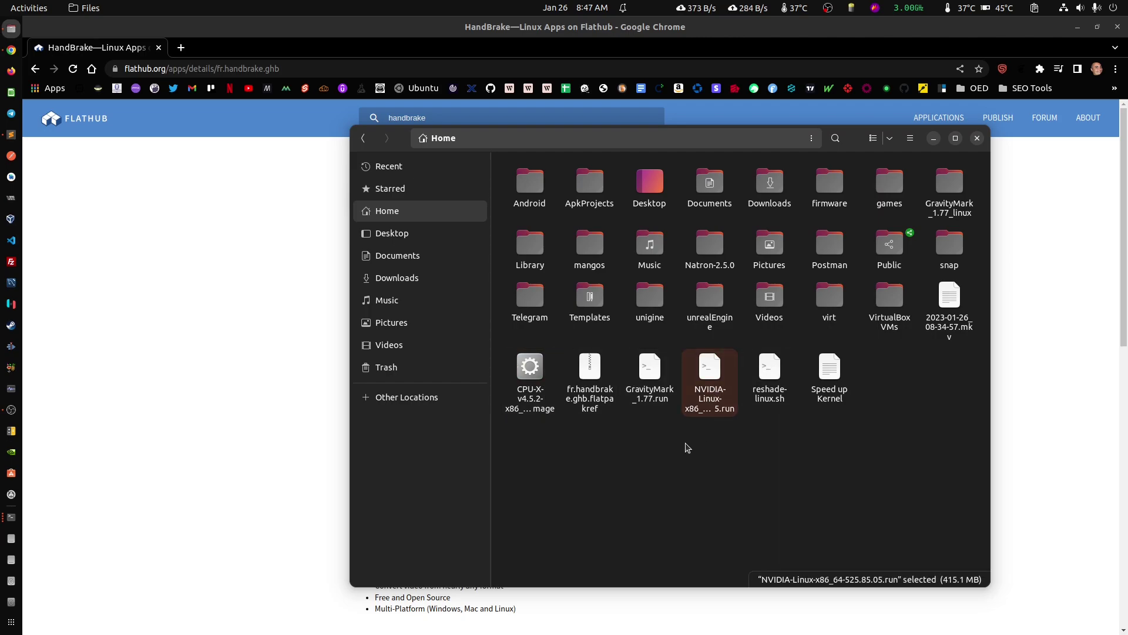
{"action": "left_click", "coordinate": [738, 531]}
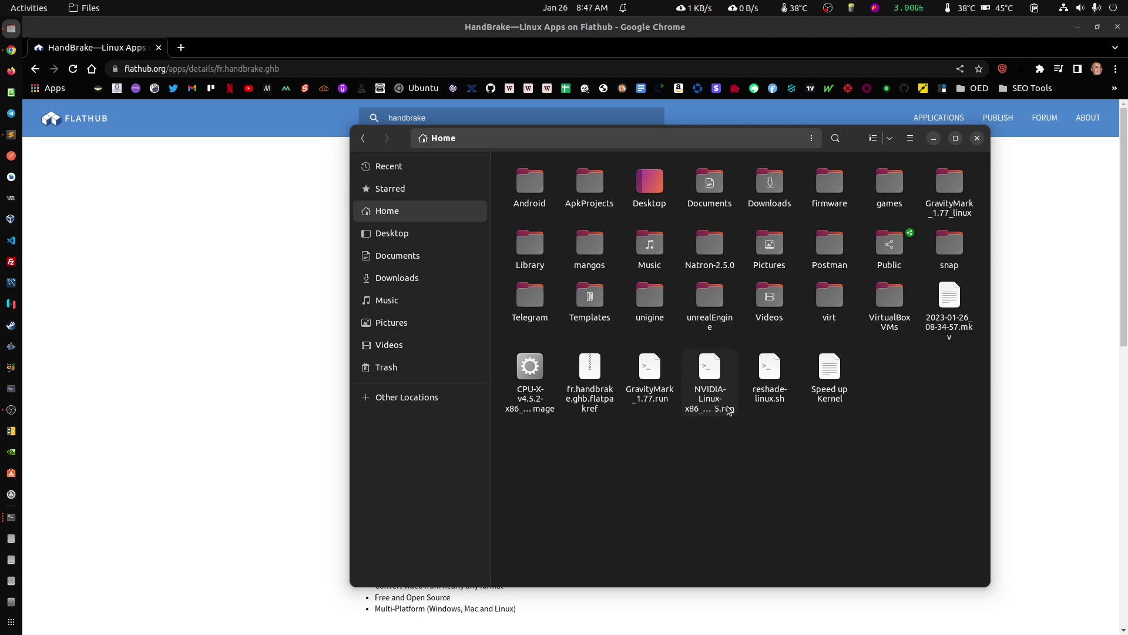
{"action": "left_click", "coordinate": [524, 407]}
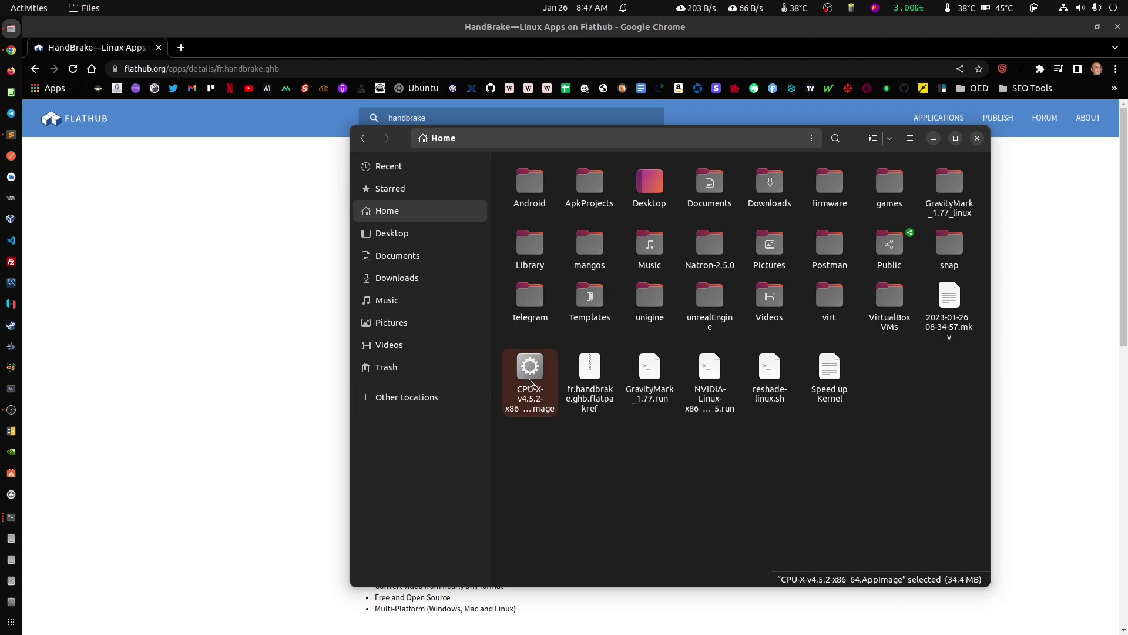
{"action": "left_click", "coordinate": [736, 479]}
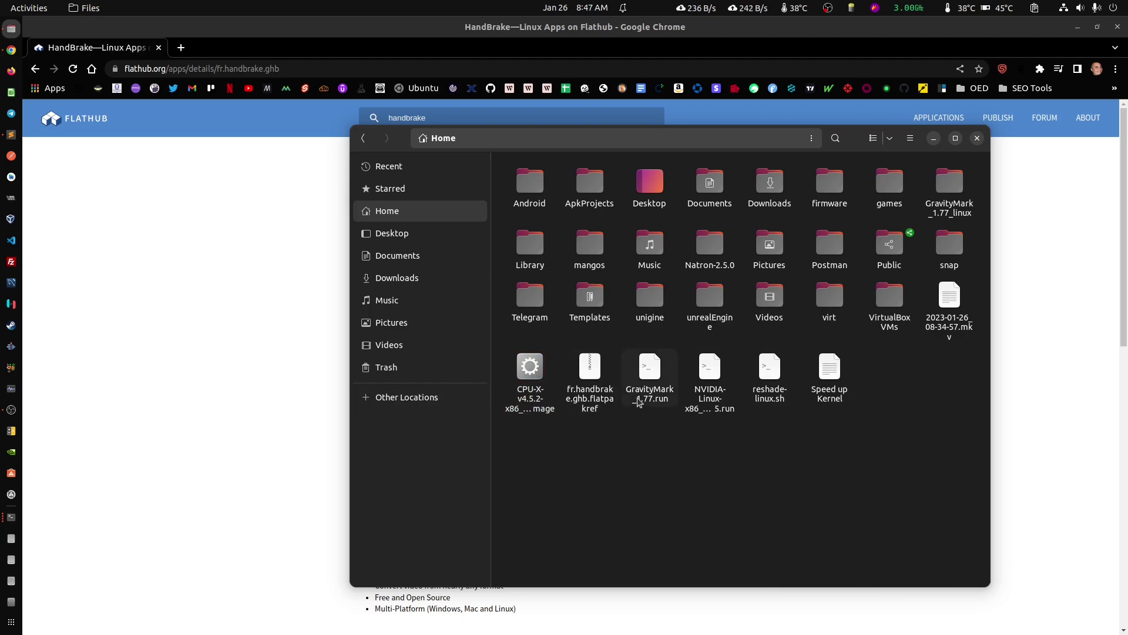
{"action": "double_click", "coordinate": [592, 381]}
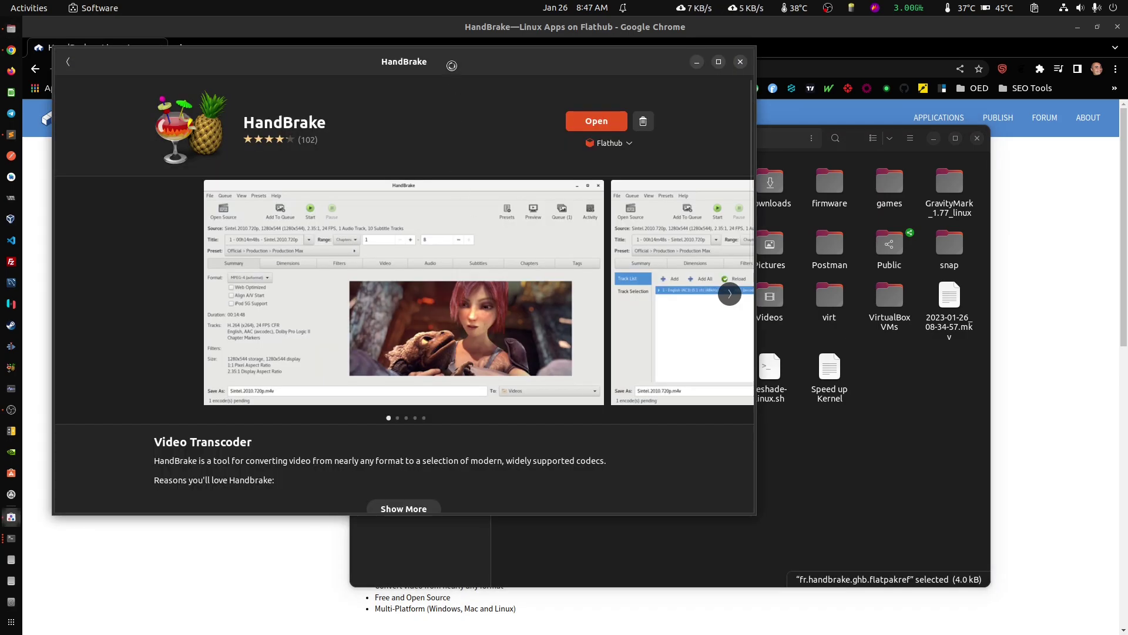
{"action": "left_click_drag", "start_coordinate": [451, 64], "coordinate": [539, 91]}
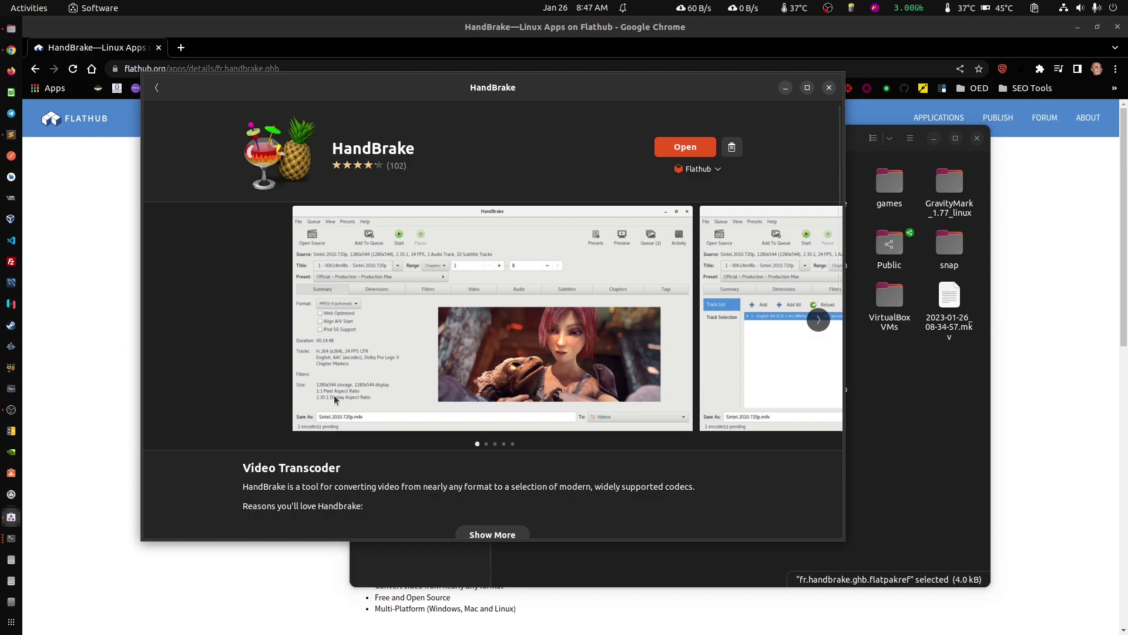
{"action": "left_click", "coordinate": [829, 88]}
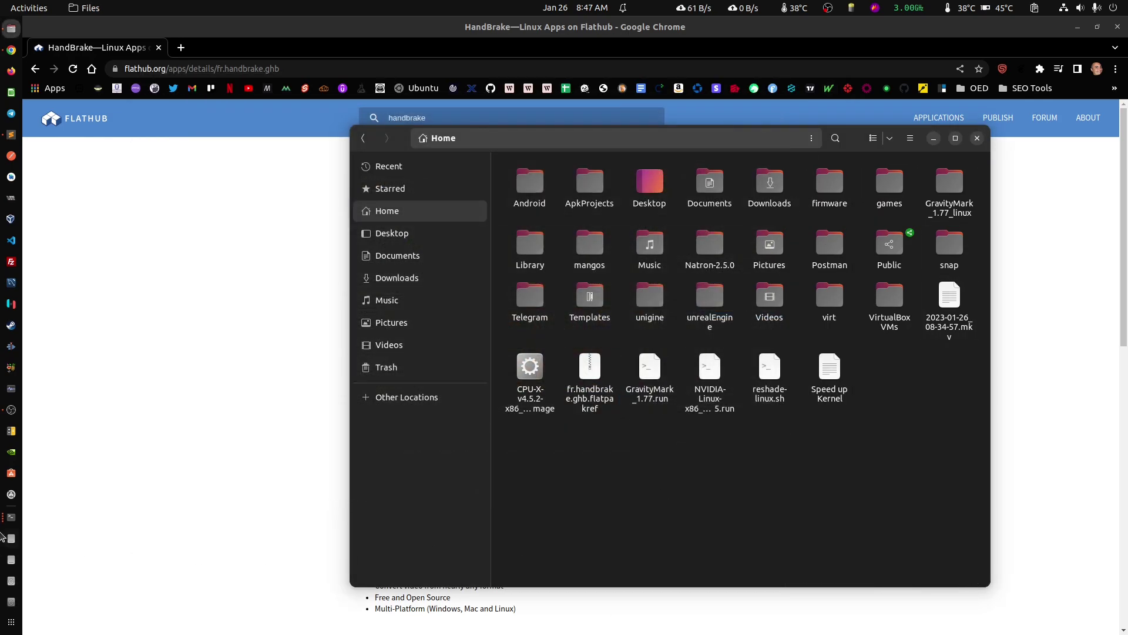
{"action": "left_click", "coordinate": [11, 473]}
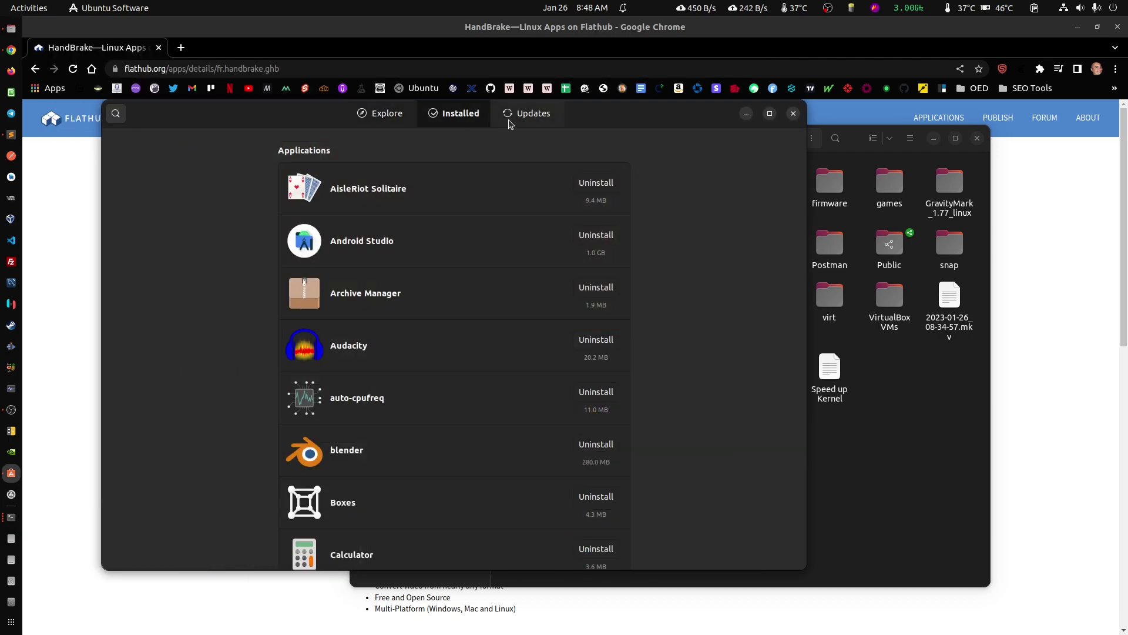
{"action": "left_click", "coordinate": [517, 117]}
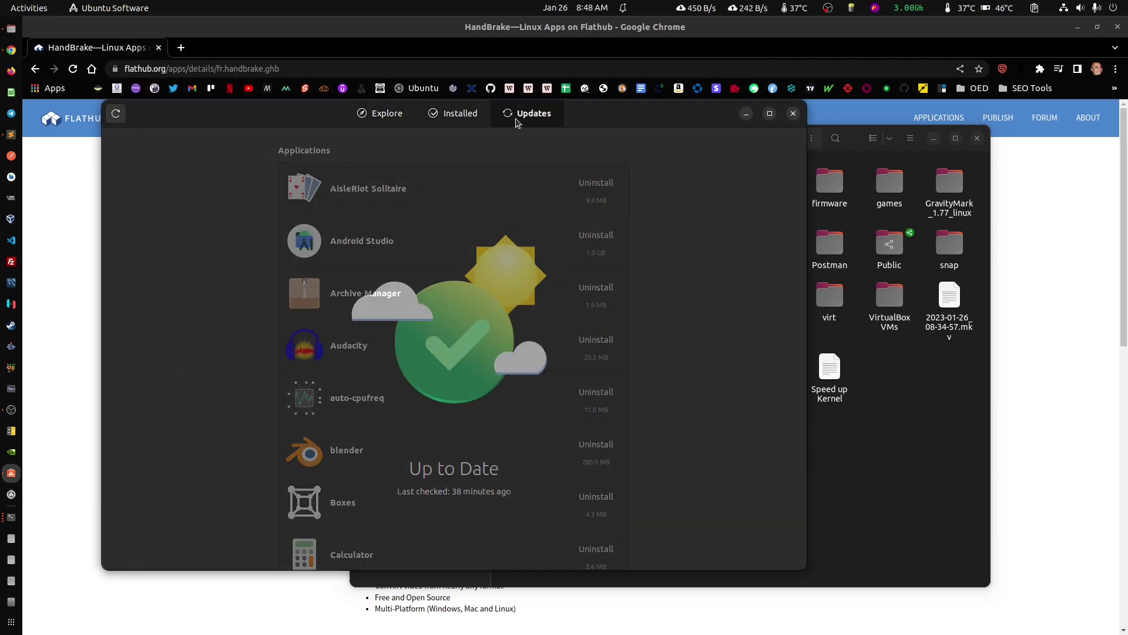
{"action": "left_click", "coordinate": [459, 114]}
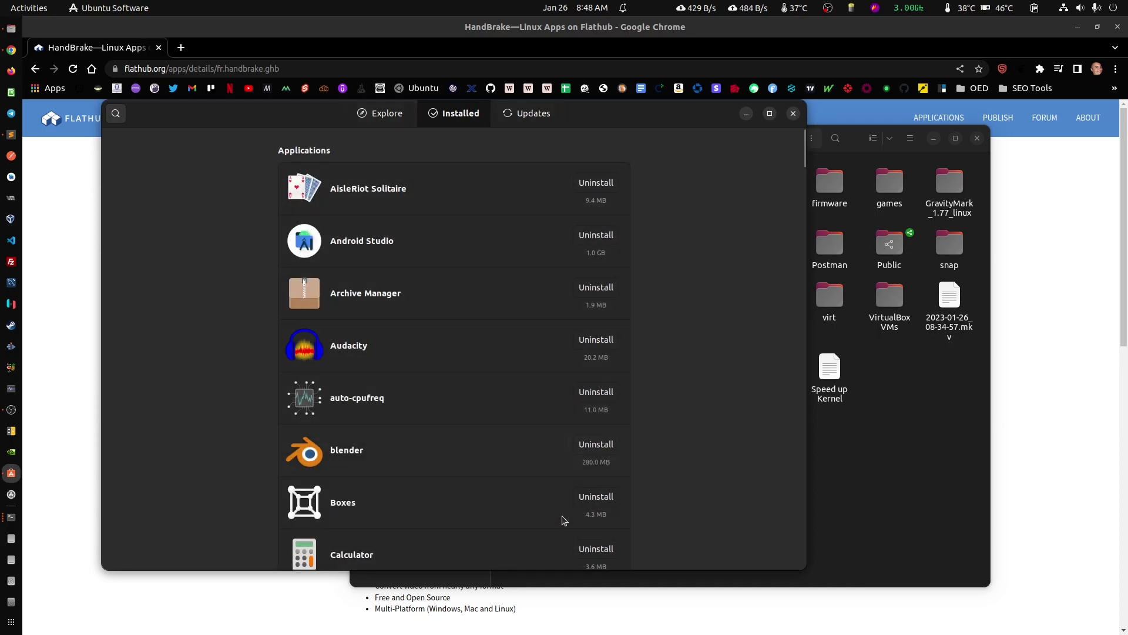
{"action": "left_click", "coordinate": [794, 114]}
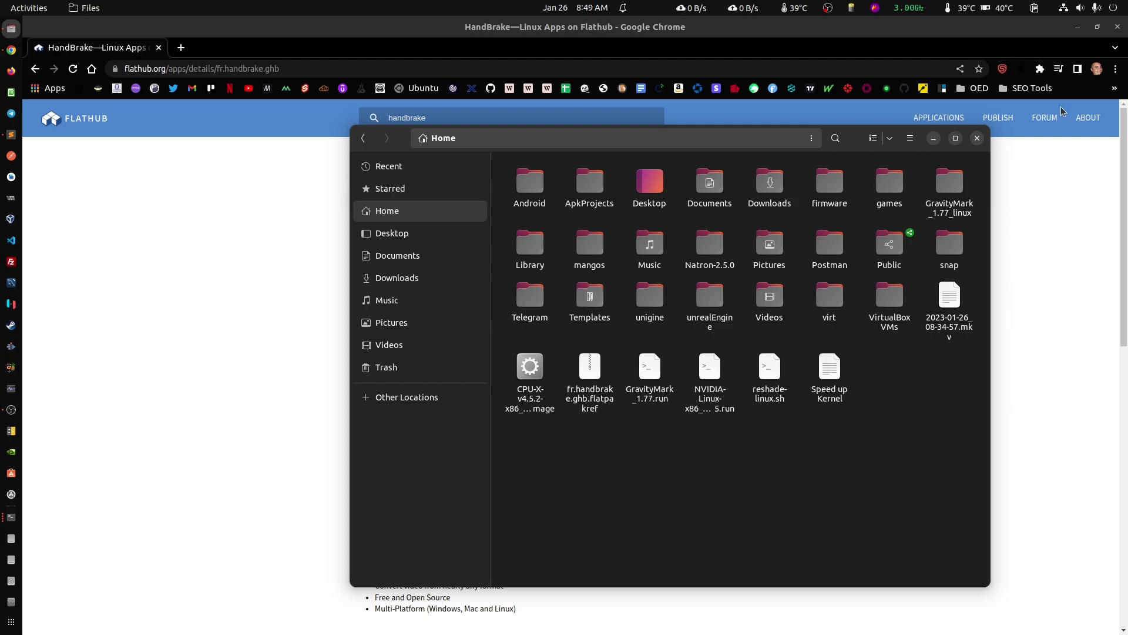
- Close the Files window and scroll through Flathub's HandBrake Video Transcoder page
{"action": "left_click", "coordinate": [975, 139]}
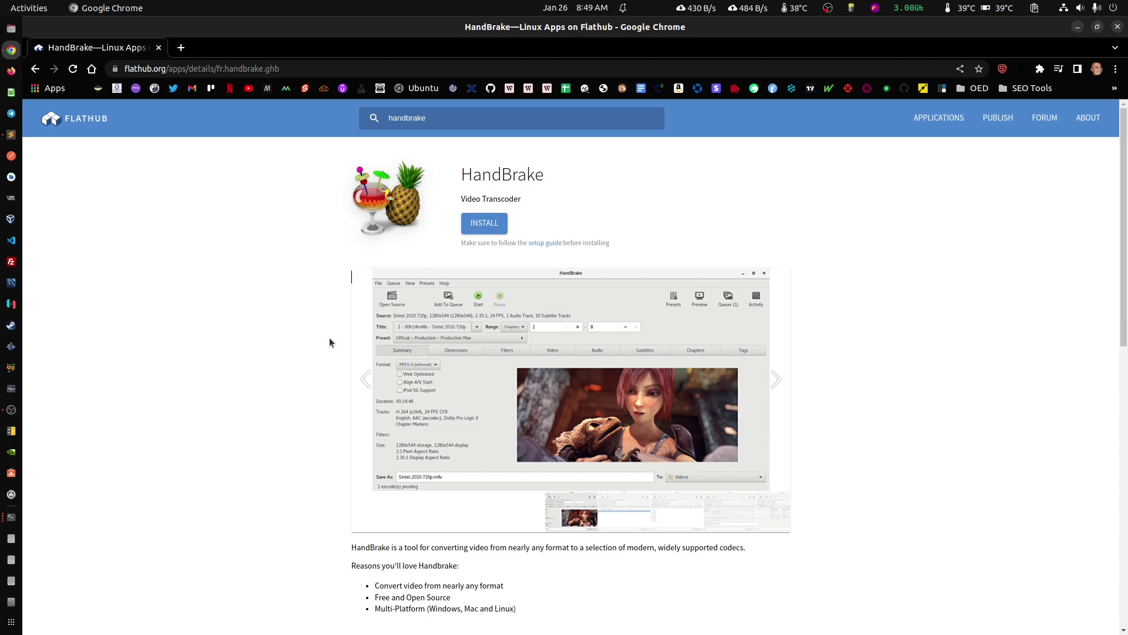
{"action": "scroll", "coordinate": [327, 344], "scroll_direction": "down", "scroll_amount": 3}
{"action": "scroll", "coordinate": [324, 352], "scroll_direction": "down", "scroll_amount": 5}
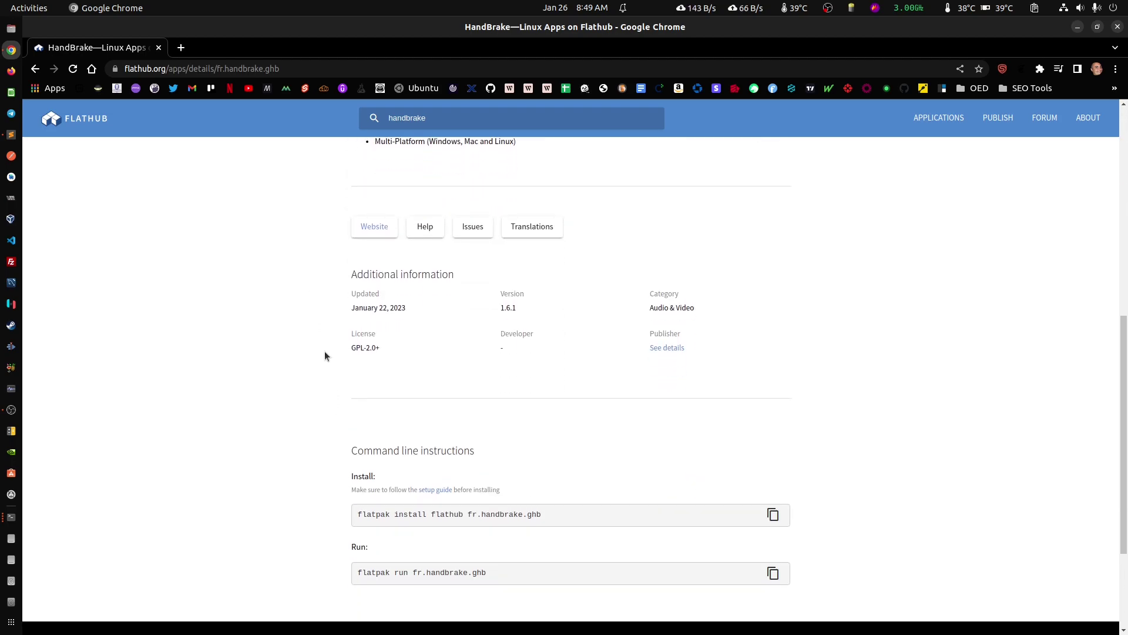
{"action": "scroll", "coordinate": [325, 351], "scroll_direction": "down", "scroll_amount": 1}
{"action": "scroll", "coordinate": [322, 382], "scroll_direction": "up", "scroll_amount": 8}
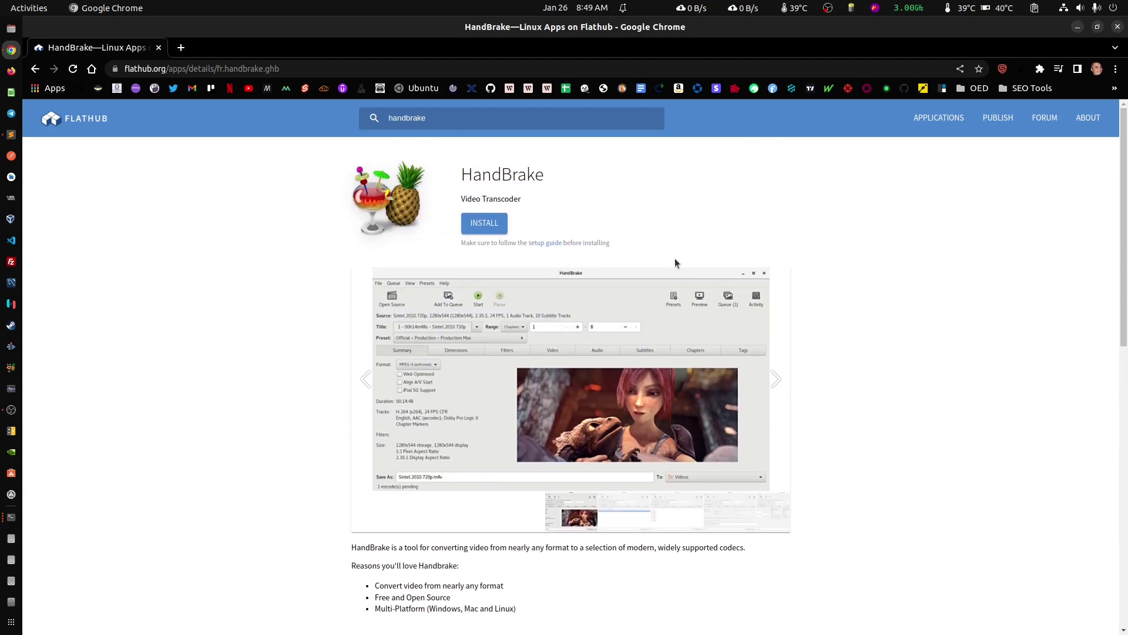